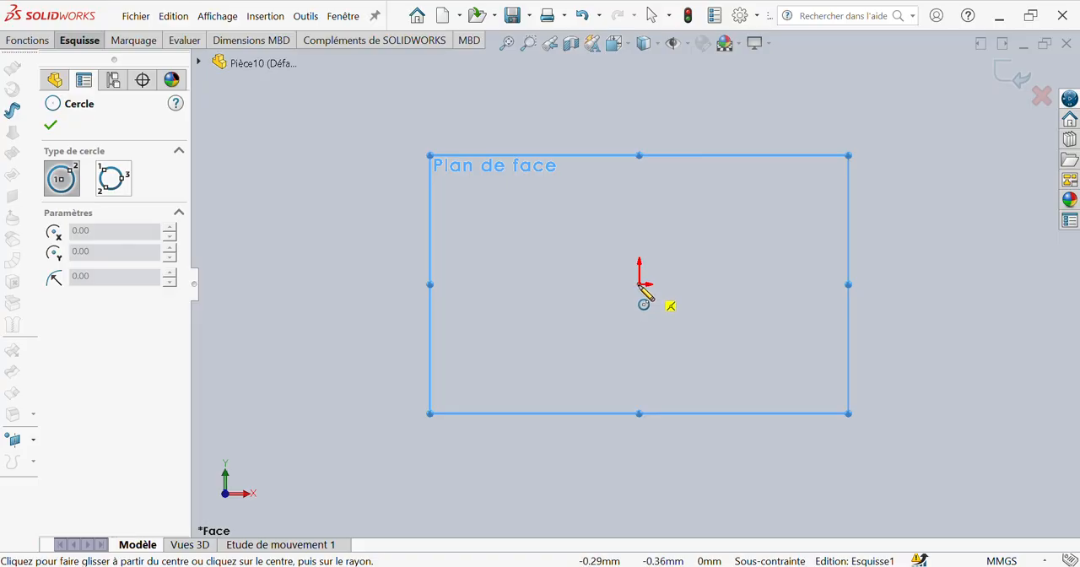
Step: Sketch a circle centred on the origin of the front plane and set its diameter to 4 mm
click(639, 285)
click(655, 311)
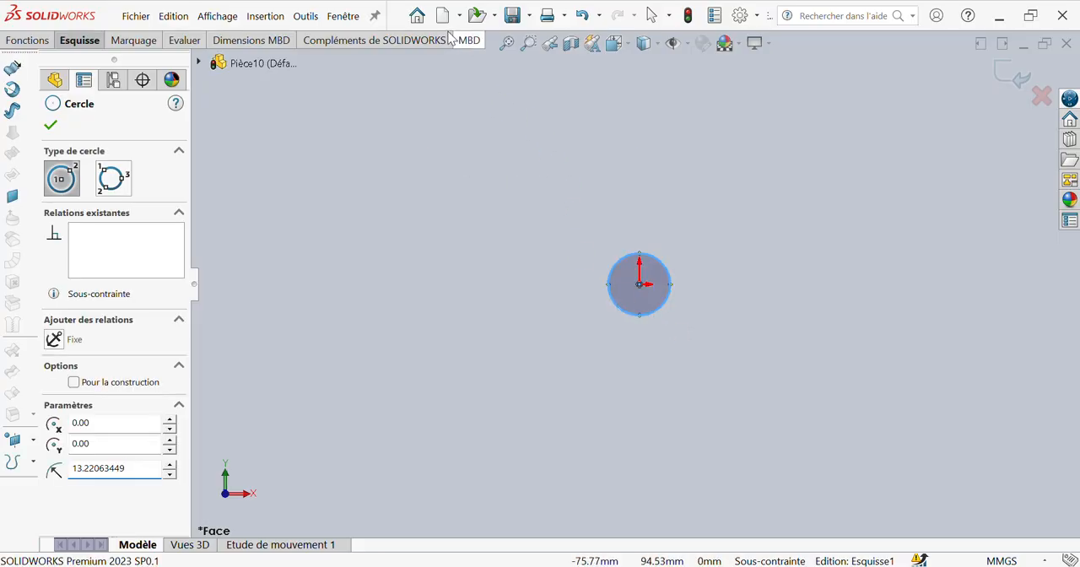
right_drag(506, 491, 499, 395)
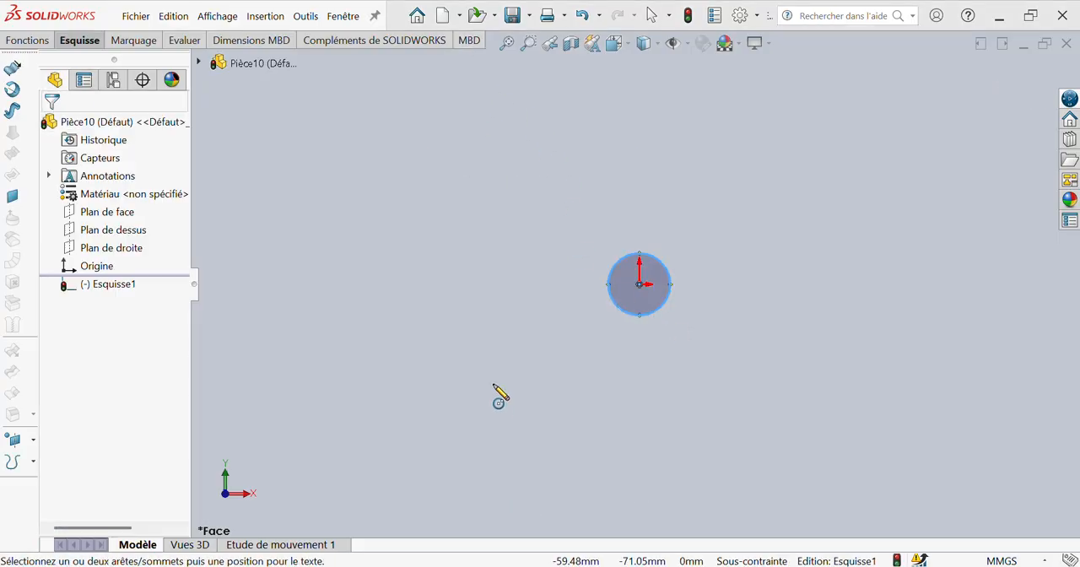
click(638, 316)
click(762, 392)
text(4)
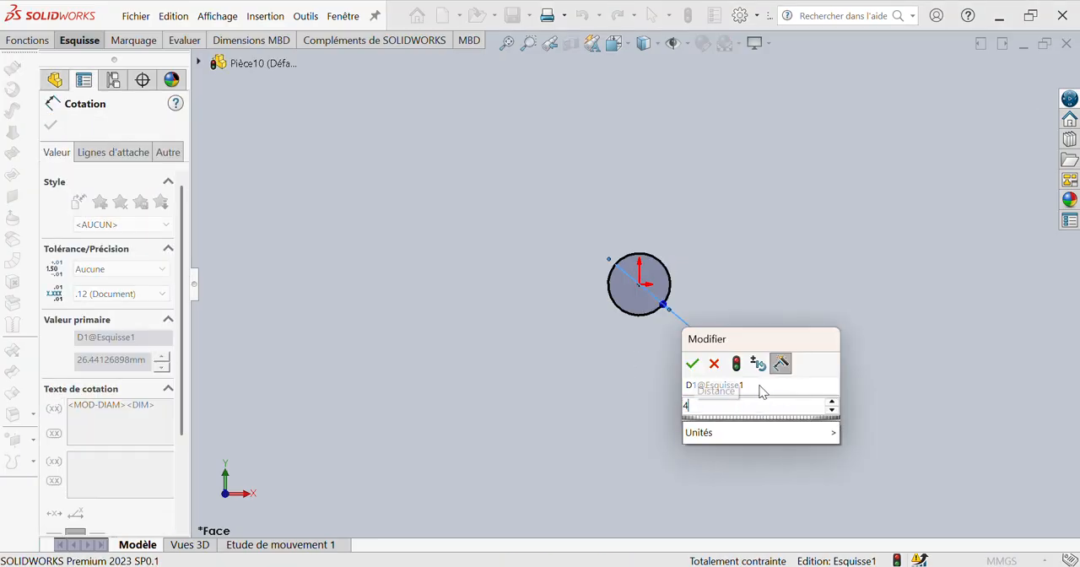
key(Return)
Step: Extrude the circle as a mid-plane boss with a total depth of 13 mm
click(28, 40)
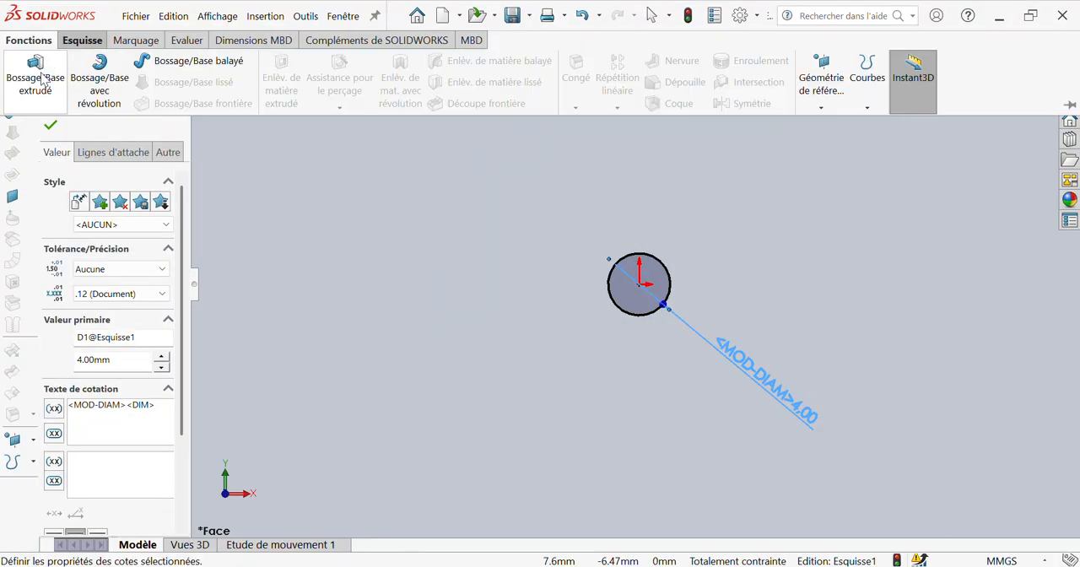
click(42, 78)
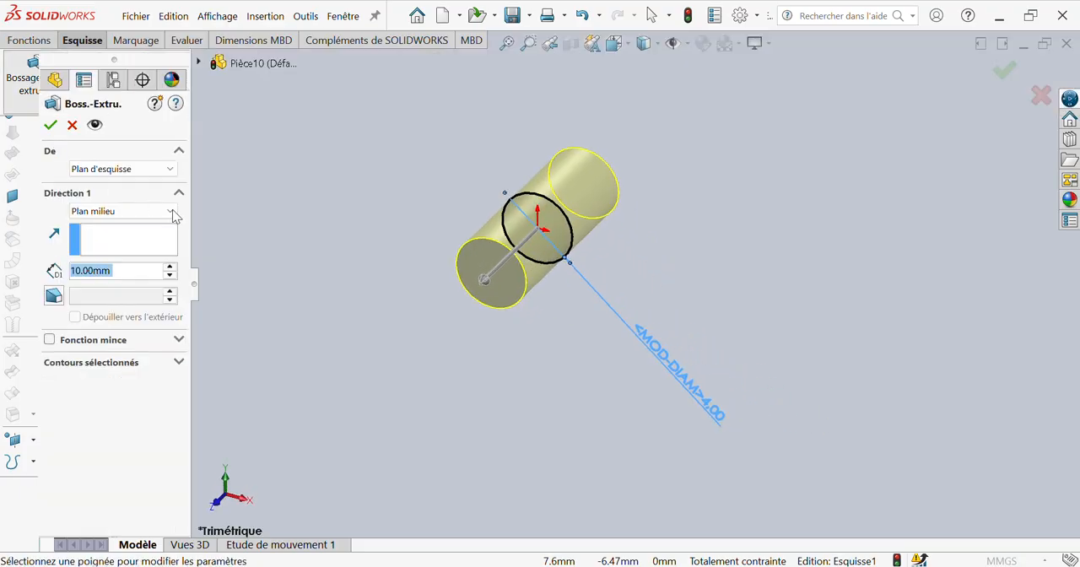
text(13)
click(419, 259)
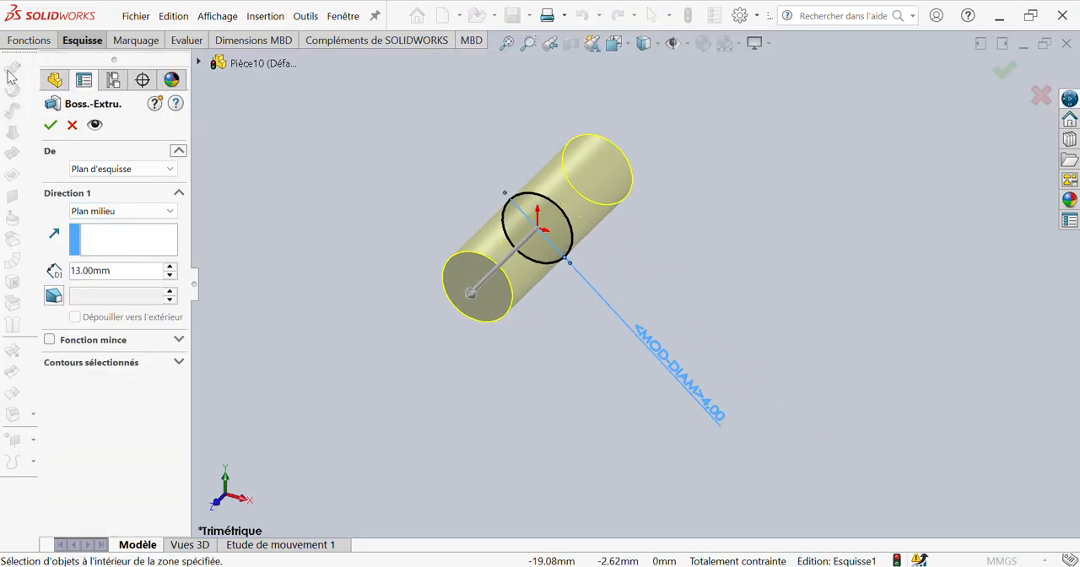
click(50, 125)
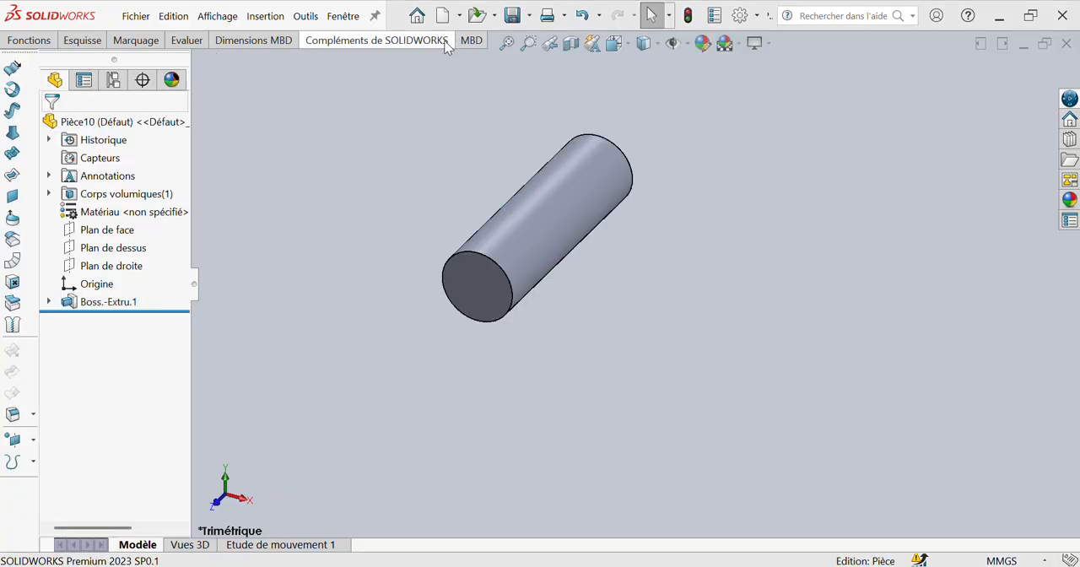
Step: Start a sketch on the cylinder's front end face and draw a concentric circle about 2.26 mm in diameter
click(482, 281)
click(540, 247)
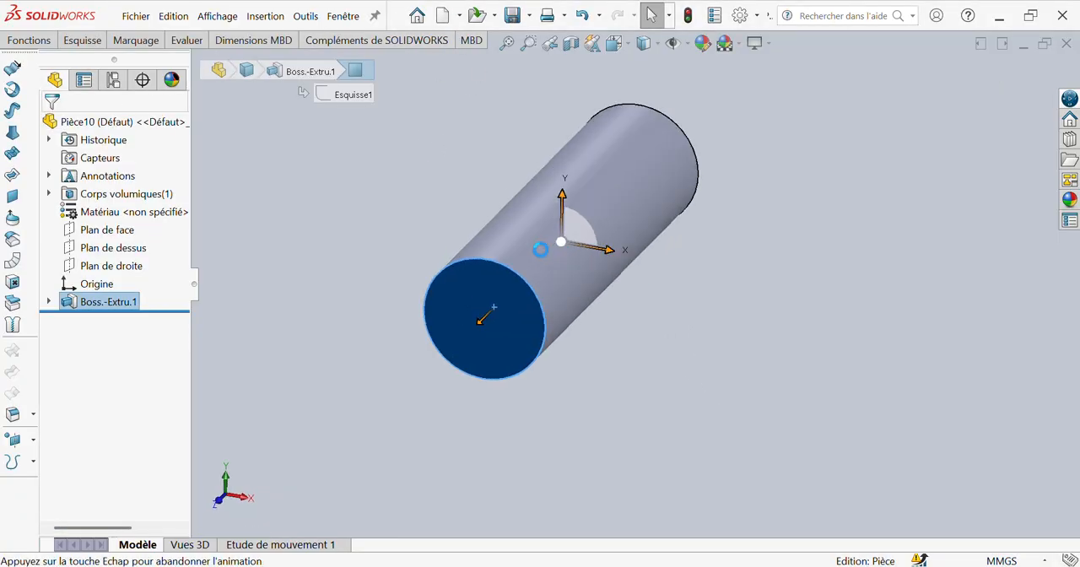
right_drag(291, 388, 369, 376)
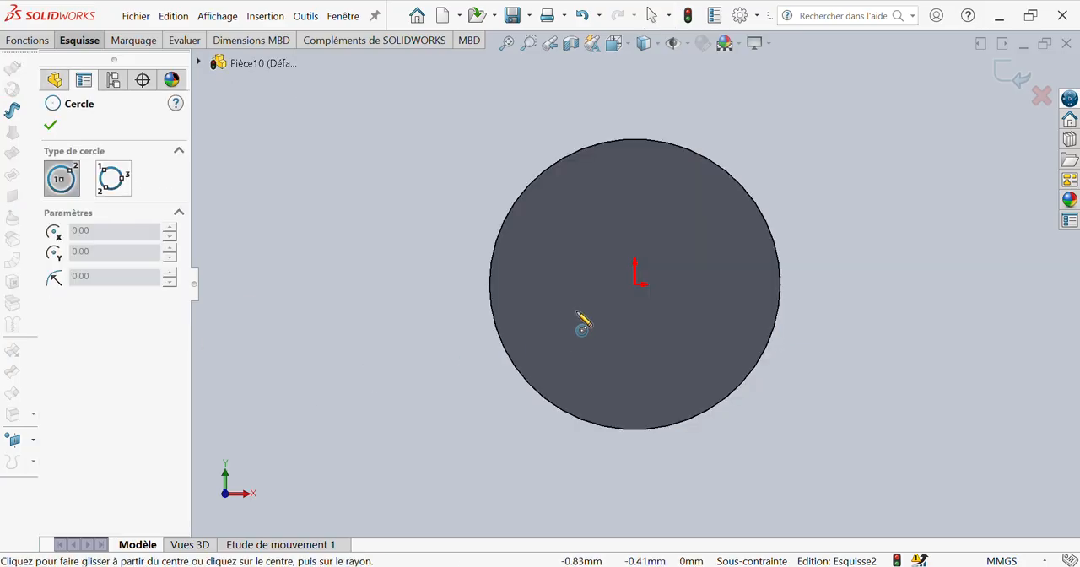
click(634, 284)
click(659, 361)
Step: Dimension the new circle on the end face with a diameter of 3.80 mm
right_drag(648, 386, 651, 310)
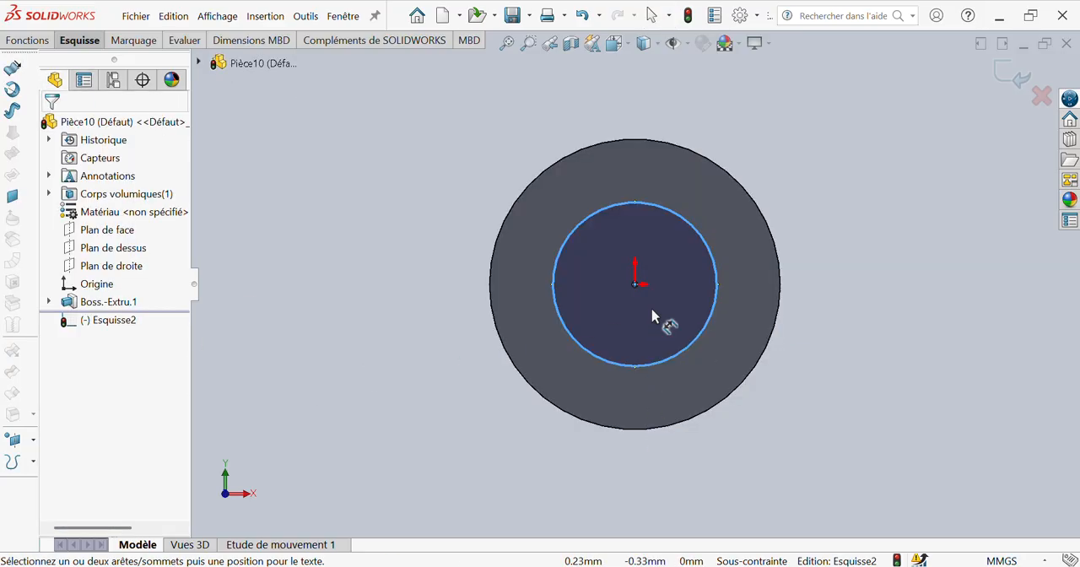
click(670, 362)
click(769, 400)
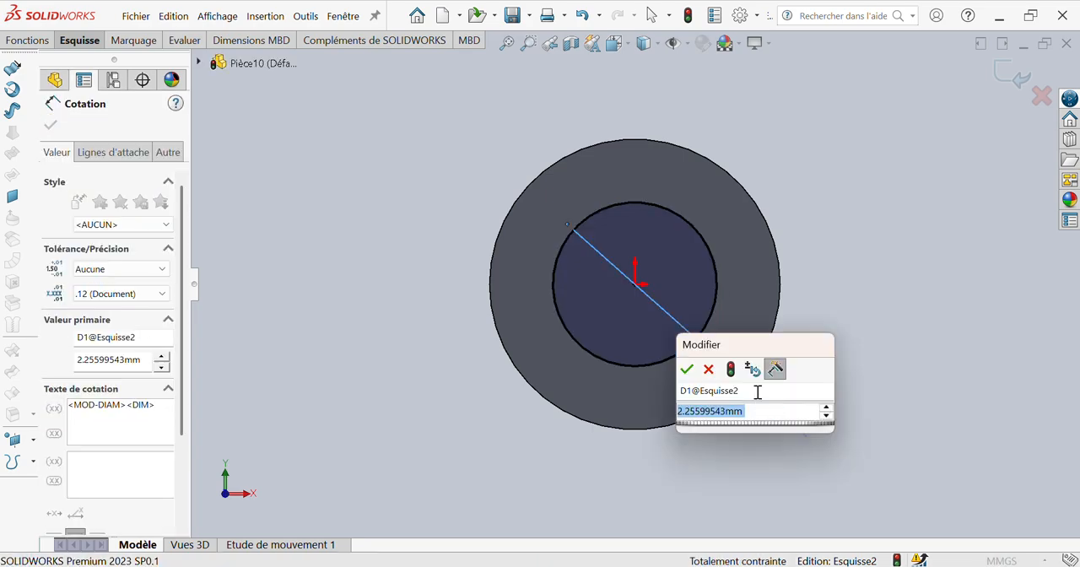
text(3.80)
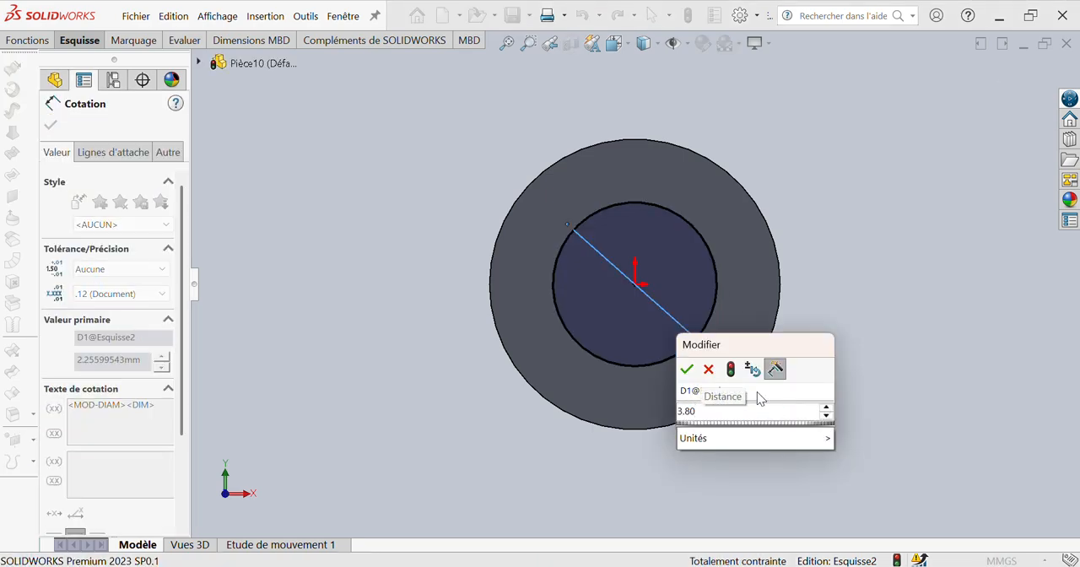
key(Return)
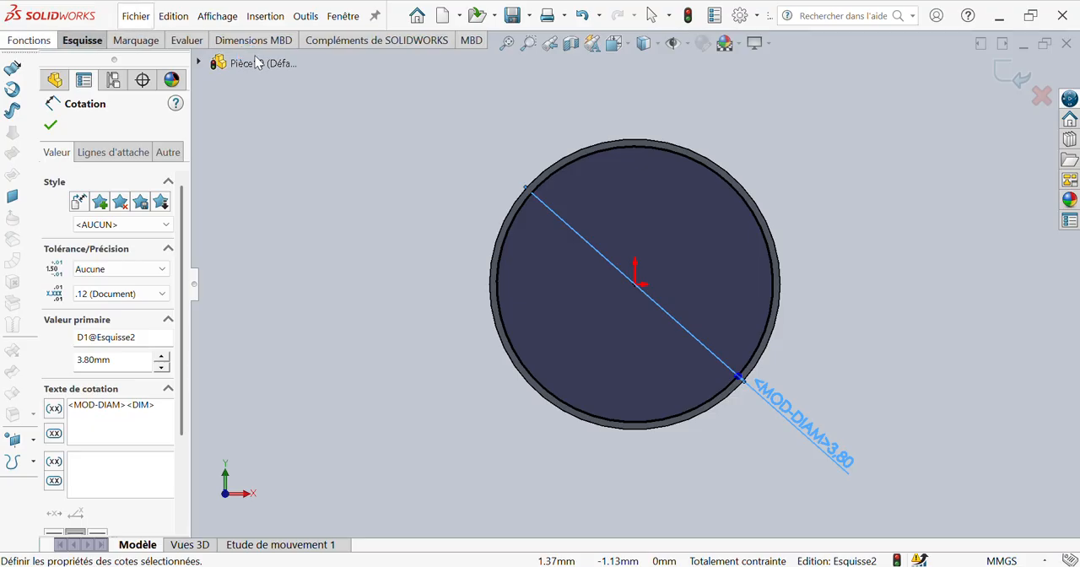
Step: Start an extruded cut from the 3.80 mm circle with a blind depth of 1 mm
click(278, 77)
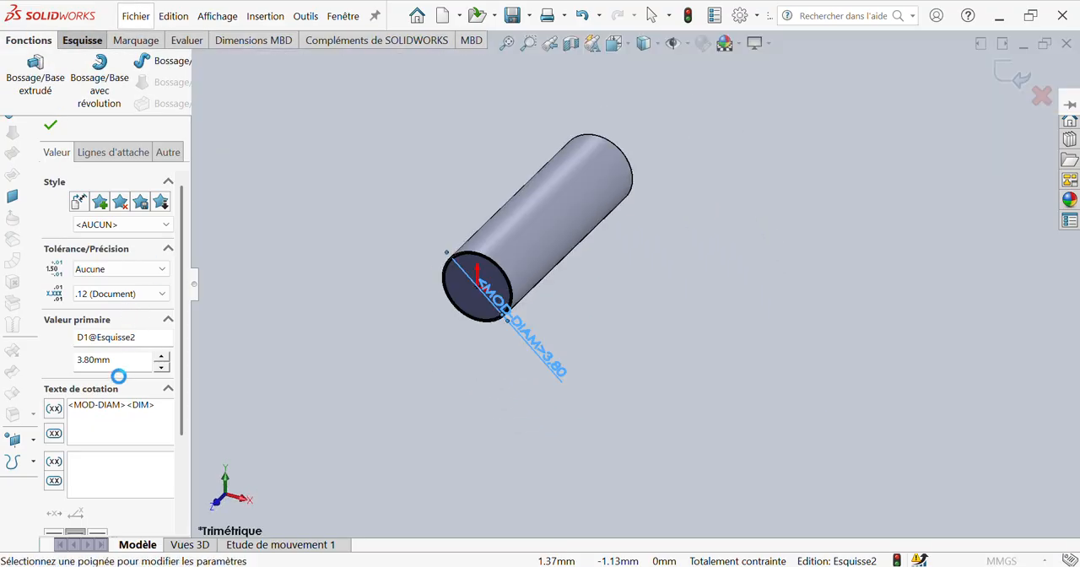
click(118, 213)
click(108, 239)
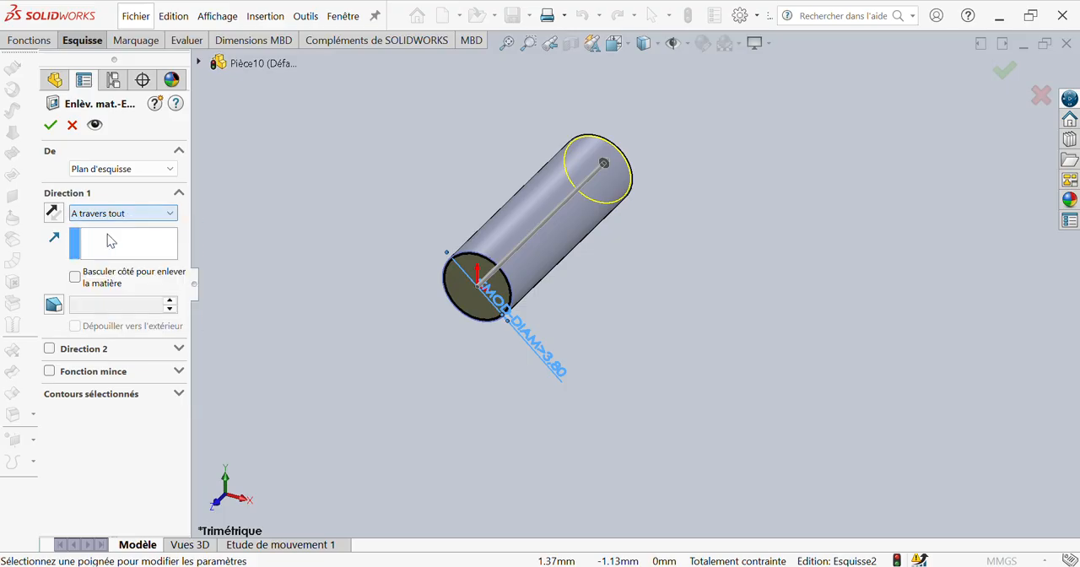
click(108, 214)
click(107, 231)
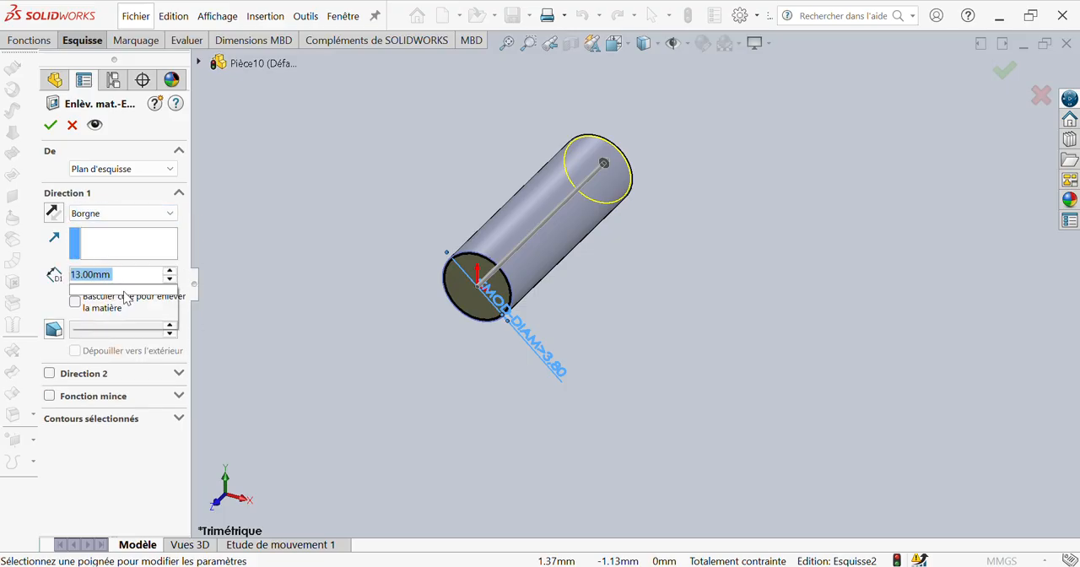
text(1)
click(144, 174)
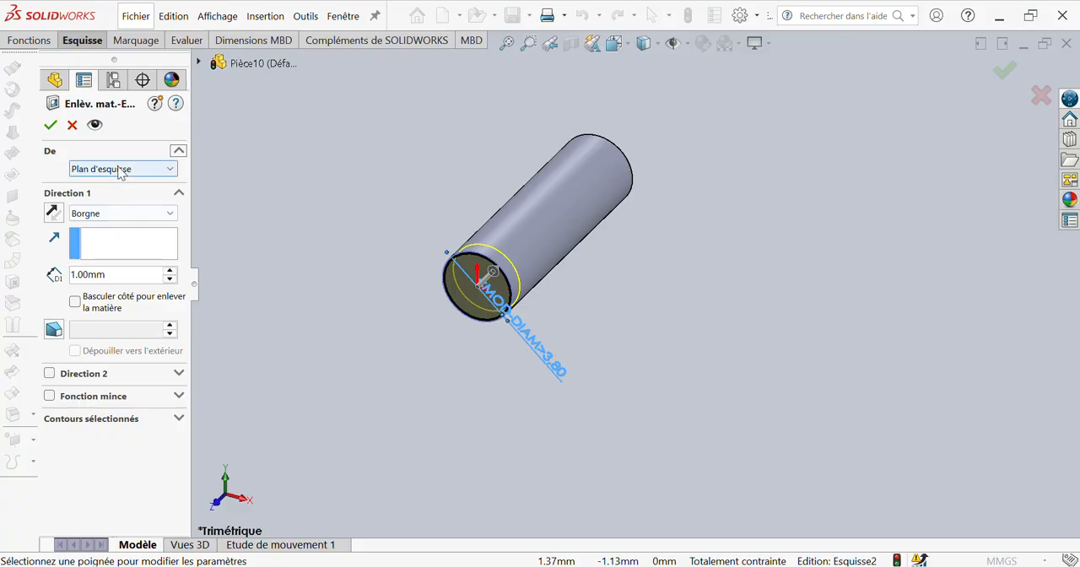
Step: Start the cut at a 10 mm offset from the sketch plane, reversed into the cylinder, and finish the feature
click(119, 171)
click(99, 221)
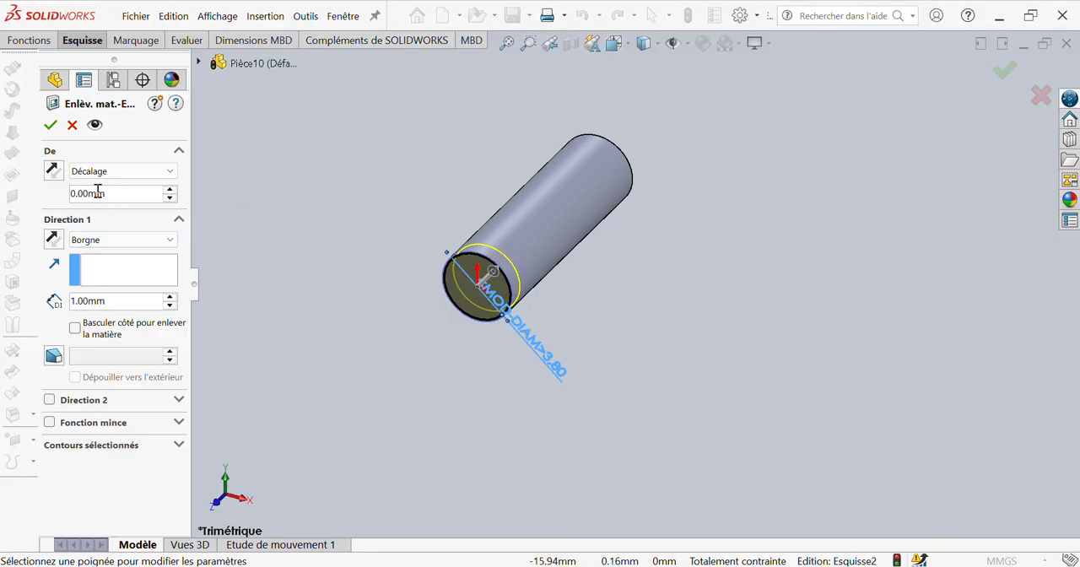
text(10)
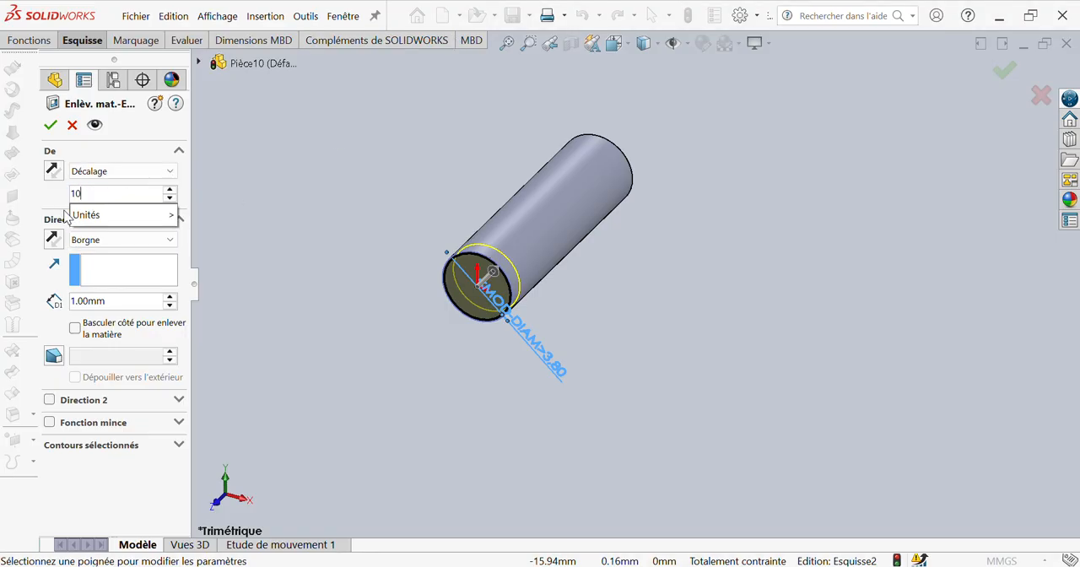
key(Return)
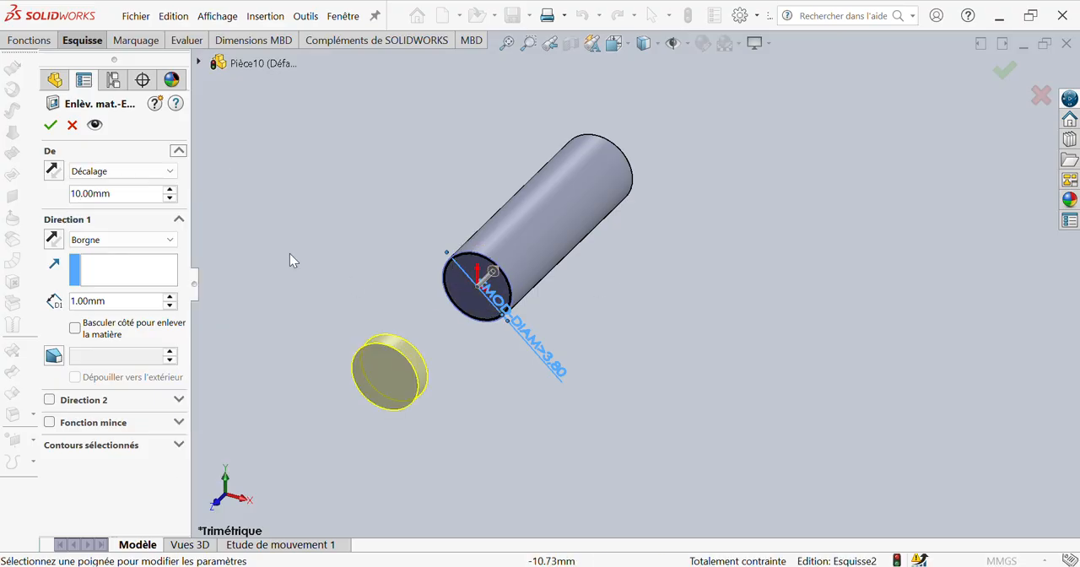
click(52, 171)
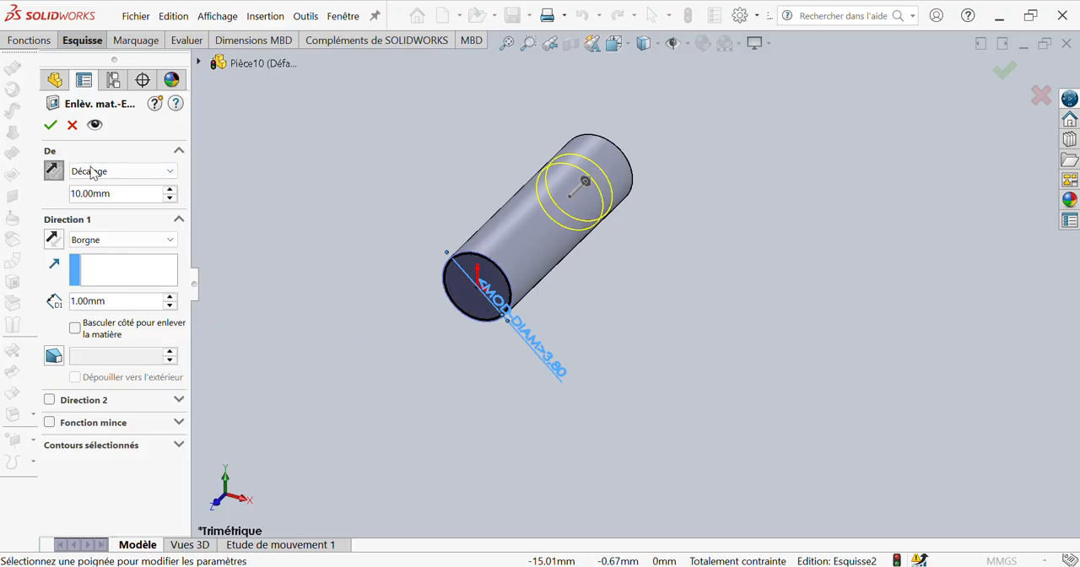
click(50, 125)
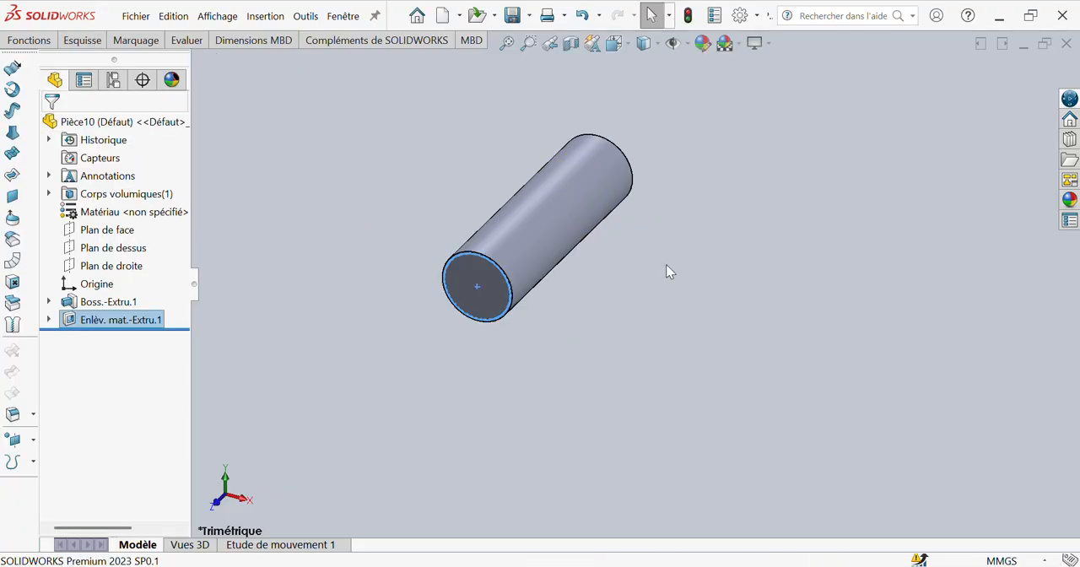
Step: Edit the extruded cut to flip the side to cut, removing the material outside the circle to form a groove
middle_drag(652, 260, 287, 412)
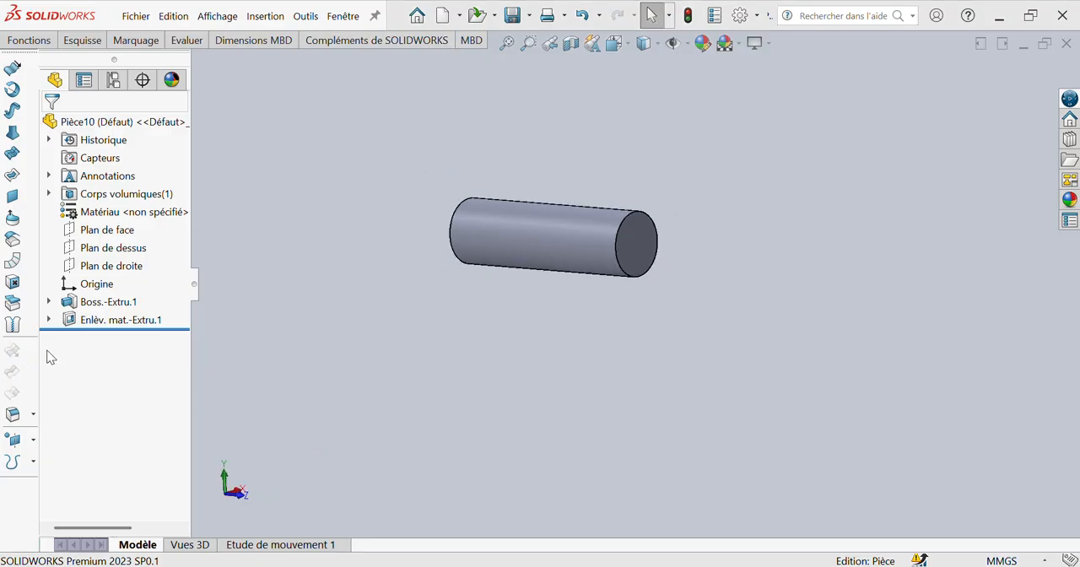
click(94, 322)
click(106, 272)
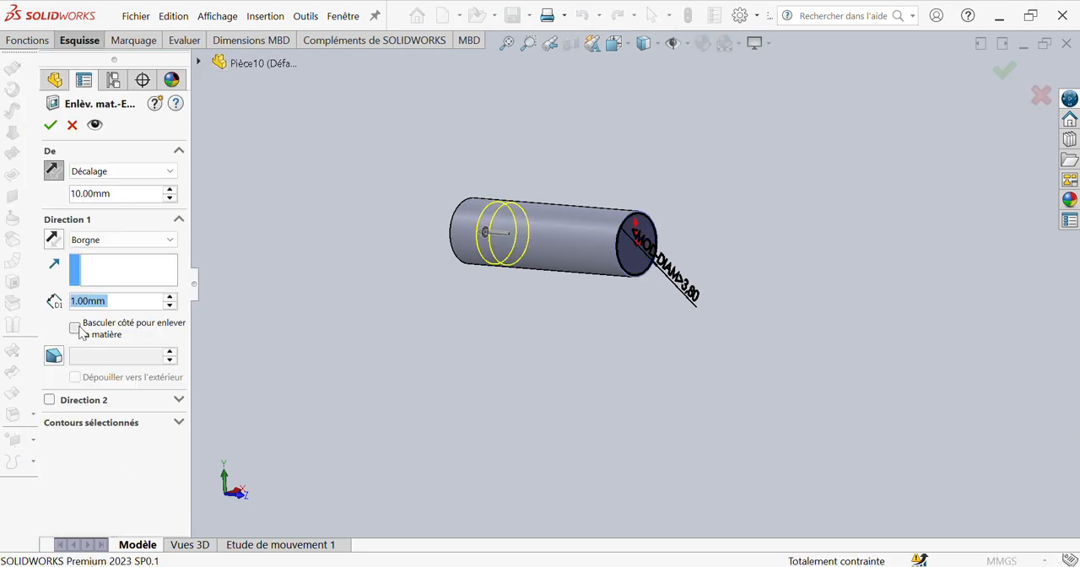
click(76, 328)
click(49, 126)
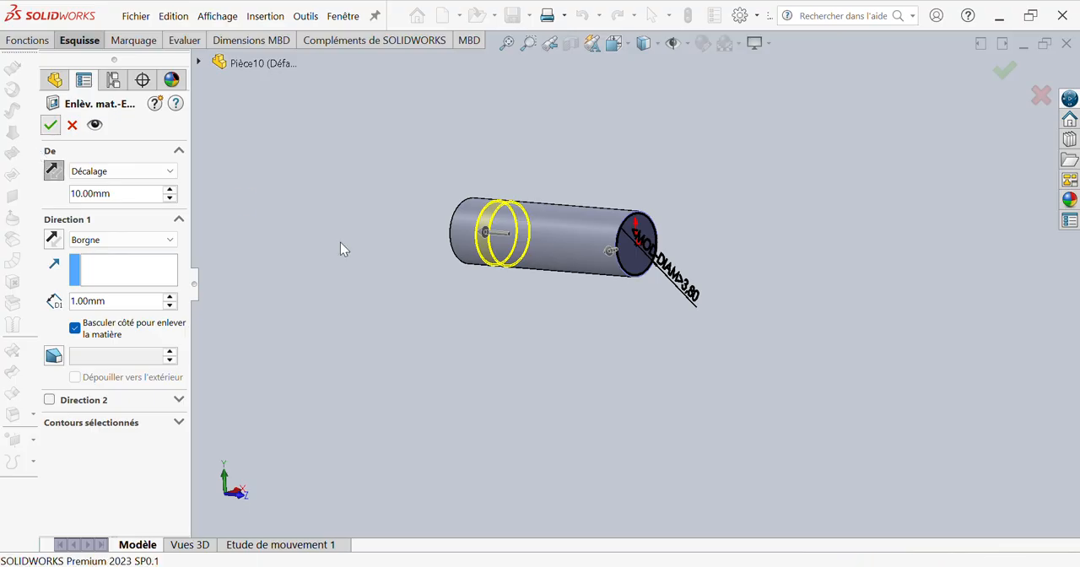
Step: Chamfer the circular end edge nearest the groove with a distance of 0.5 mm at 45 degrees
scroll(458, 217, down, 5)
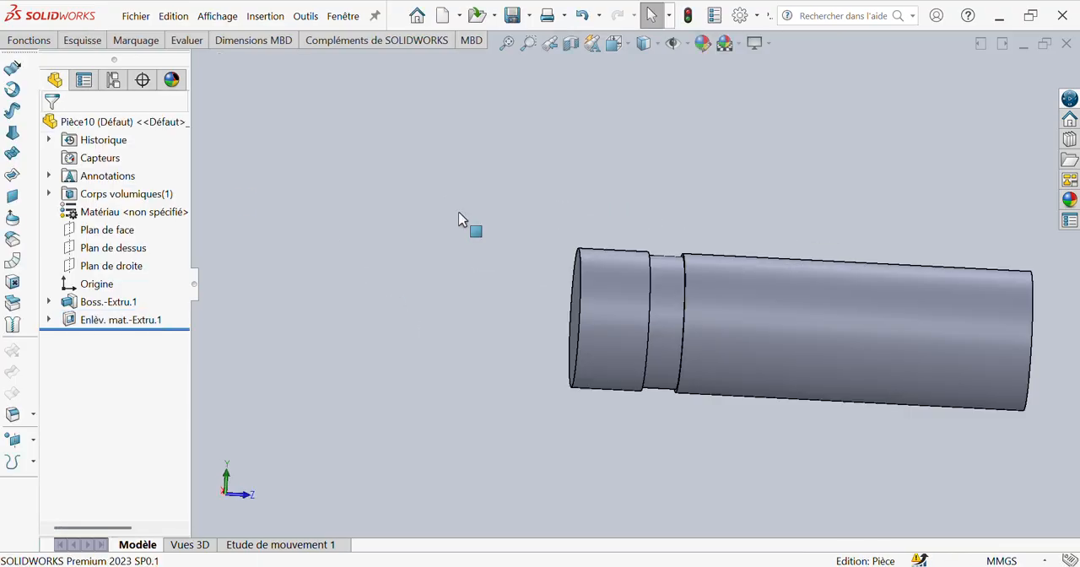
middle_drag(737, 333, 673, 371)
scroll(673, 313, up, 3)
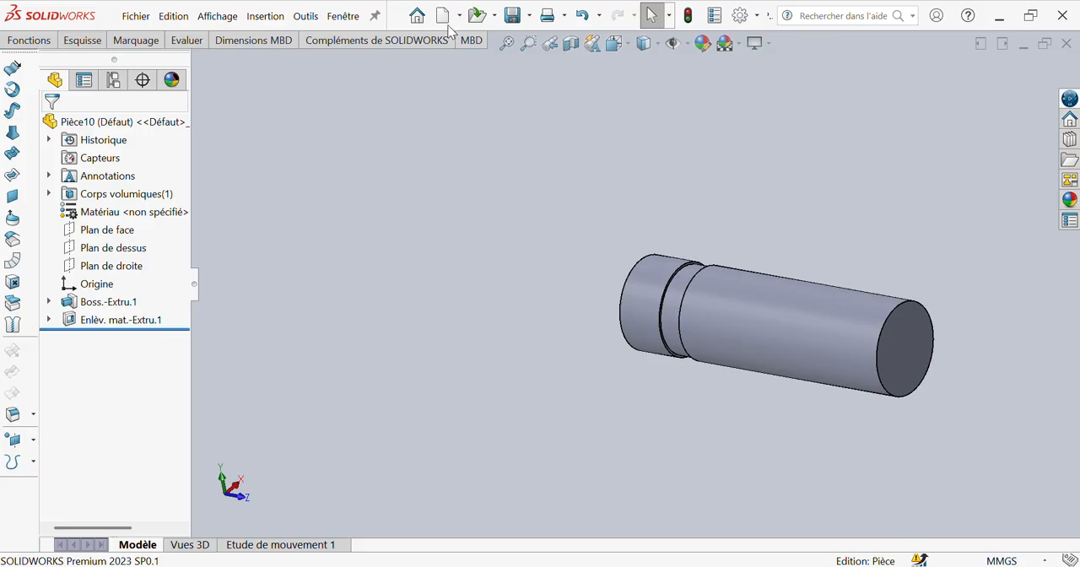
click(28, 41)
click(575, 108)
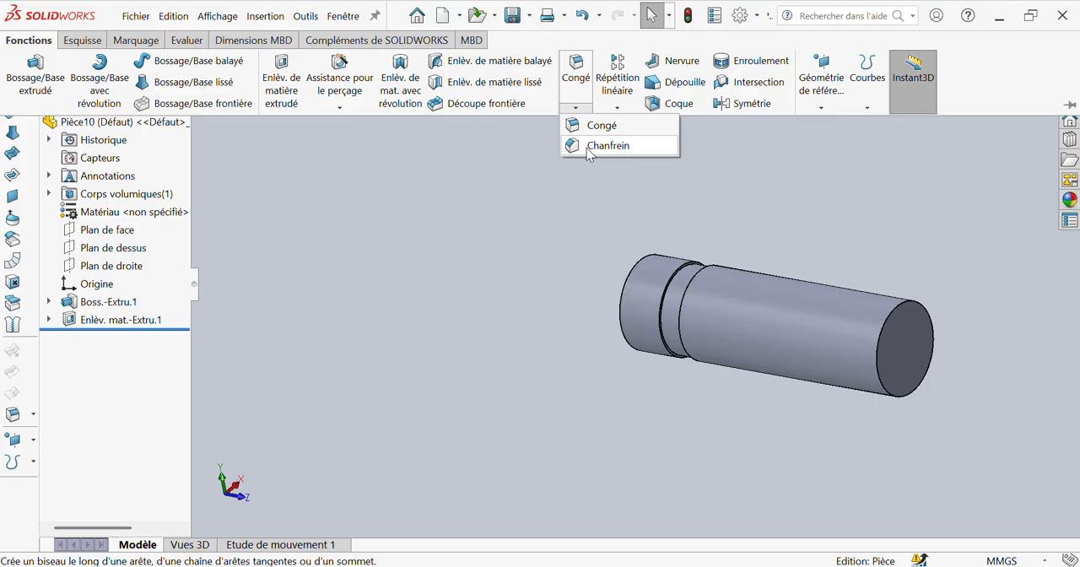
click(588, 147)
middle_drag(699, 305, 646, 293)
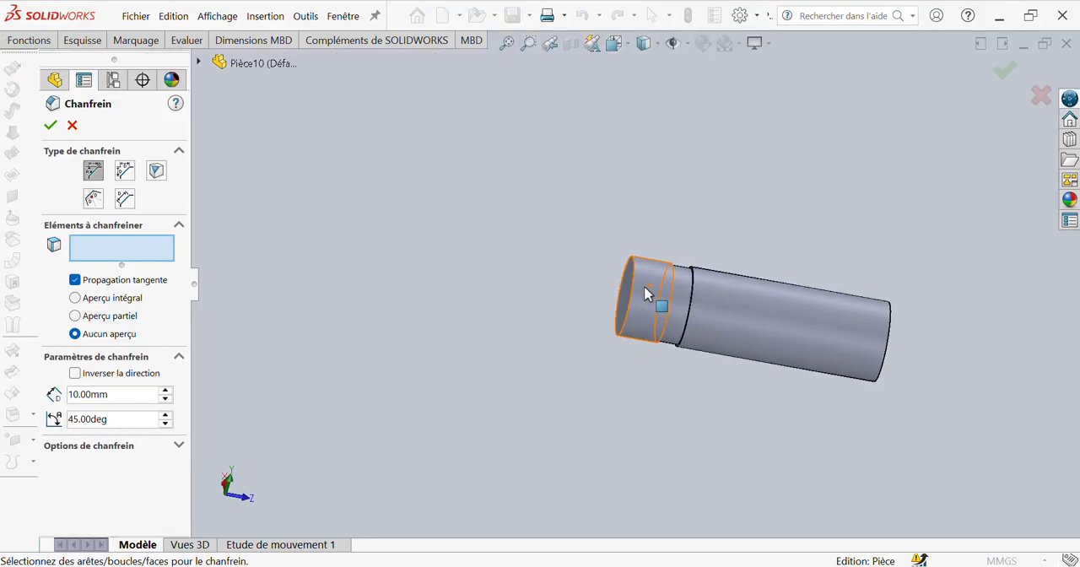
click(631, 302)
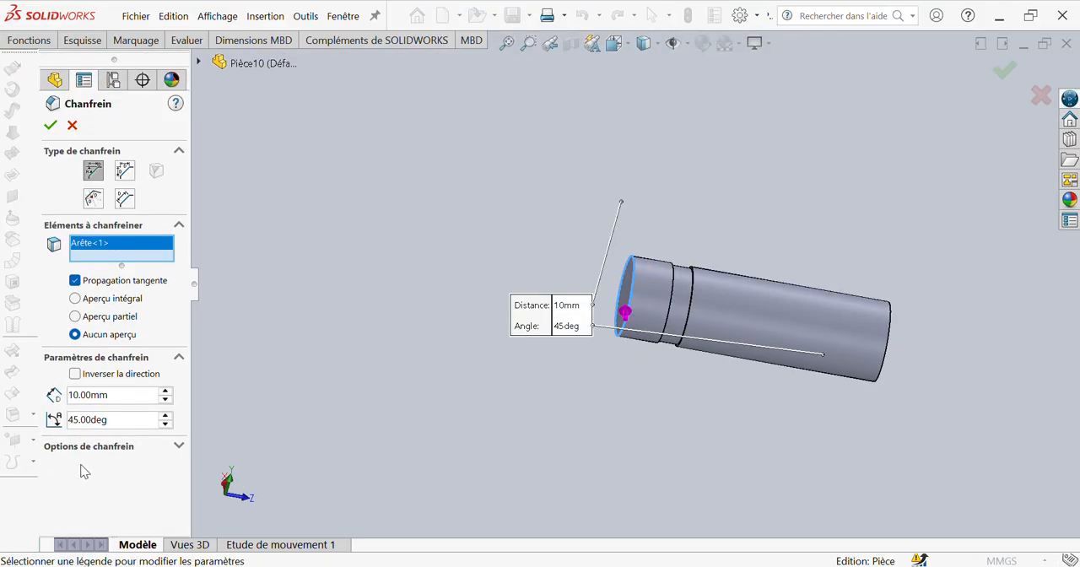
text(0,5)
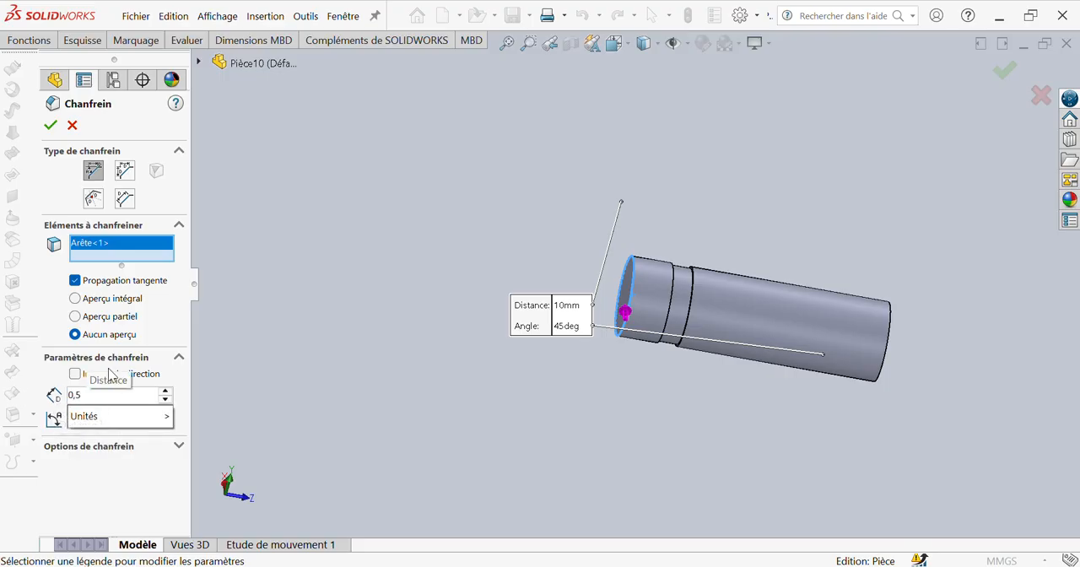
key(Return)
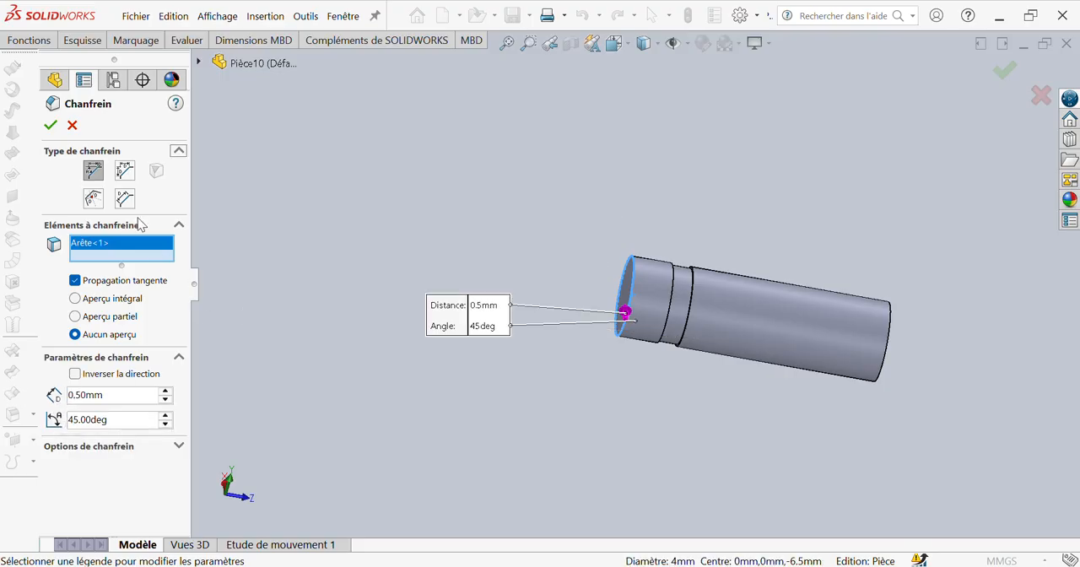
middle_drag(683, 284, 656, 312)
scroll(656, 313, down, 3)
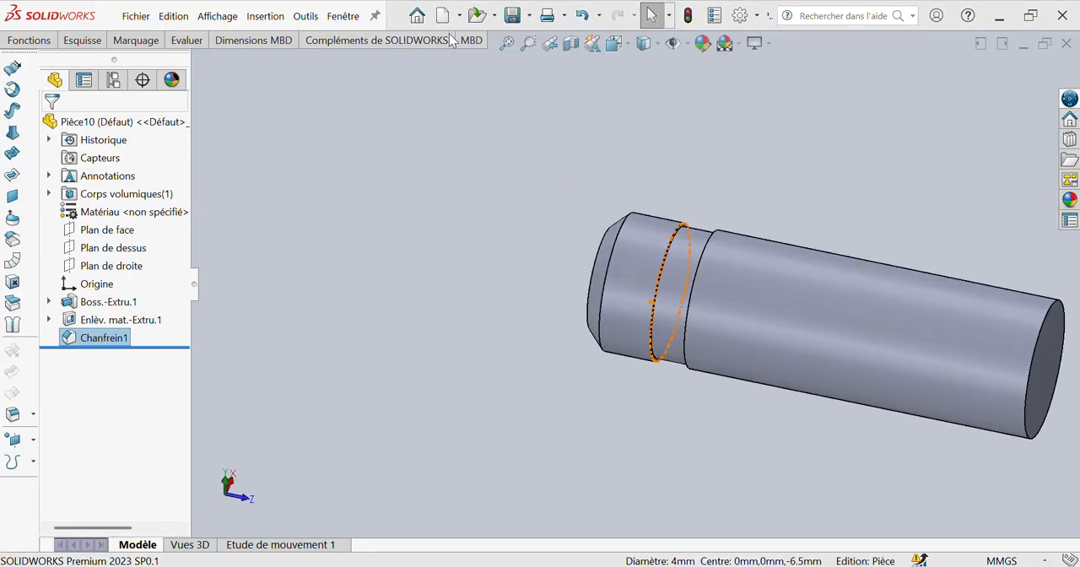
click(703, 43)
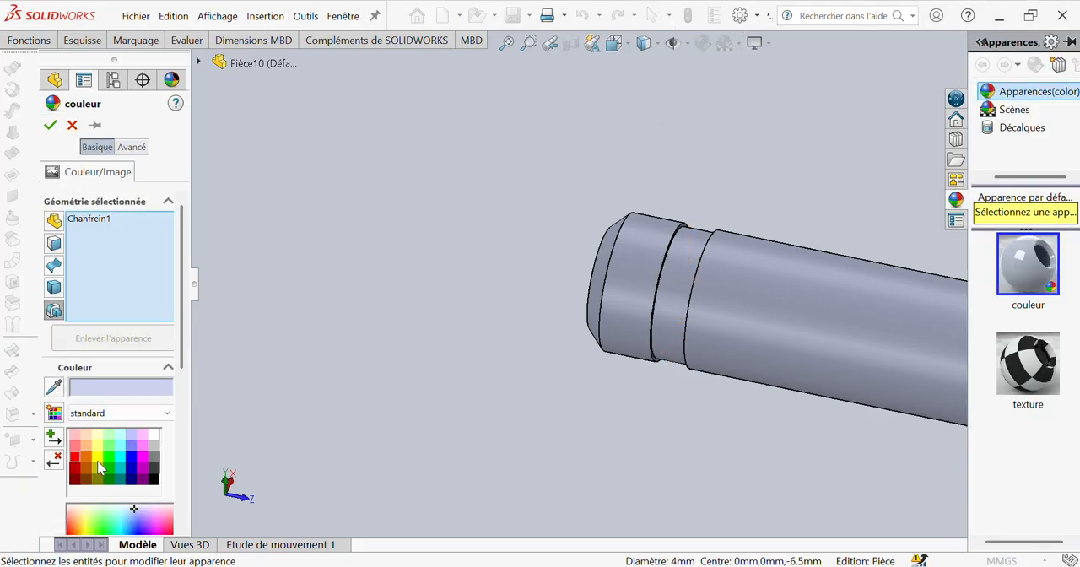
scroll(162, 454, down, 3)
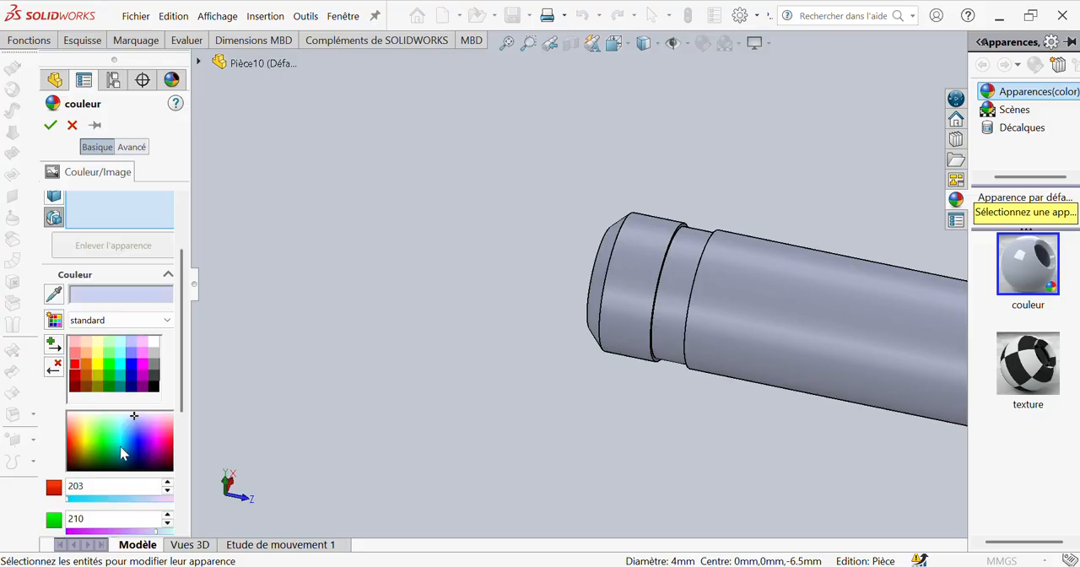
click(120, 448)
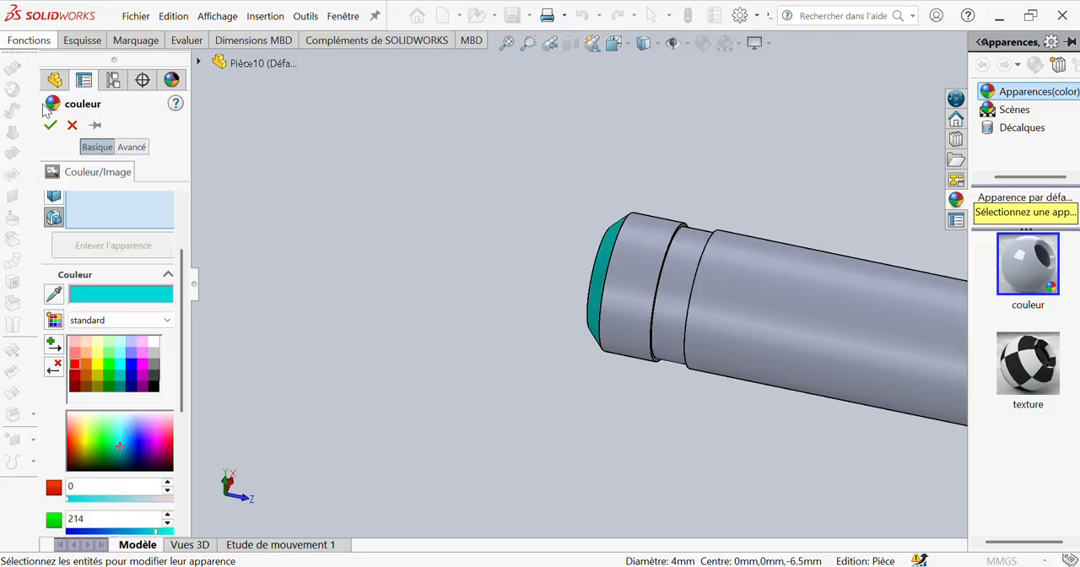
click(72, 125)
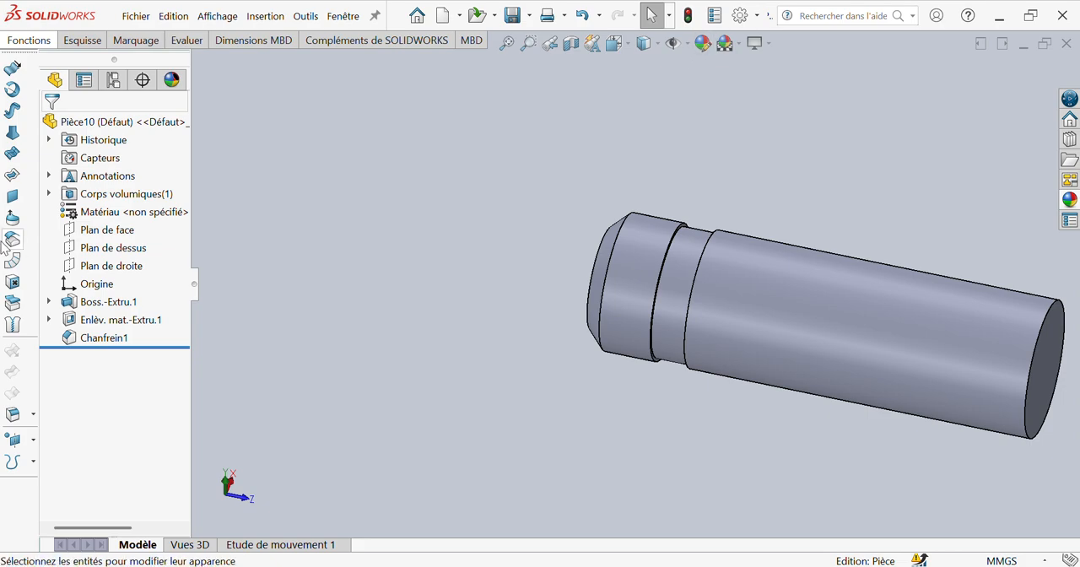
Step: Change the appearance of the whole part to a blue-violet colour
click(104, 122)
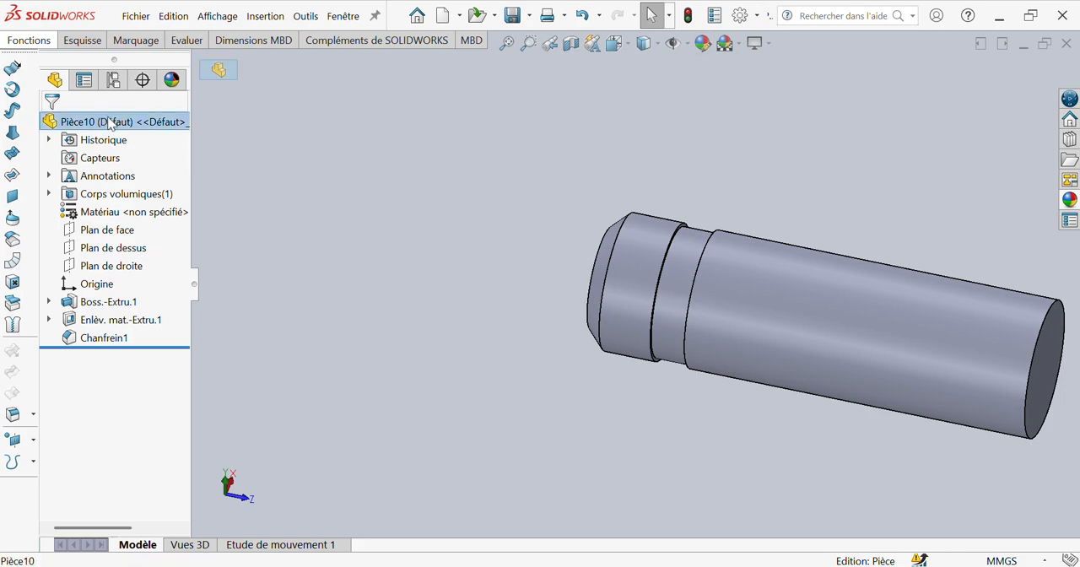
click(702, 43)
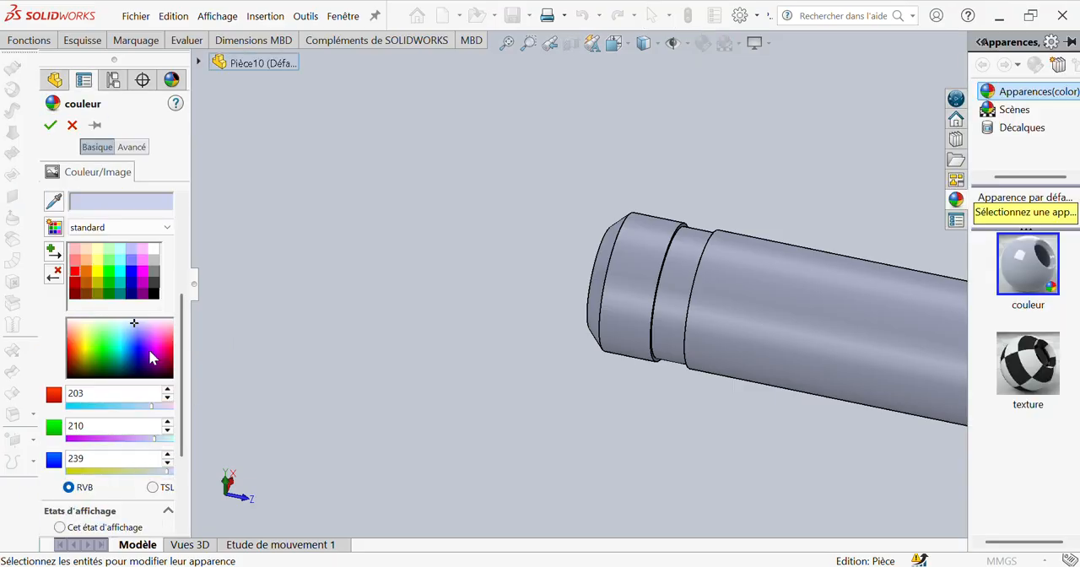
click(148, 352)
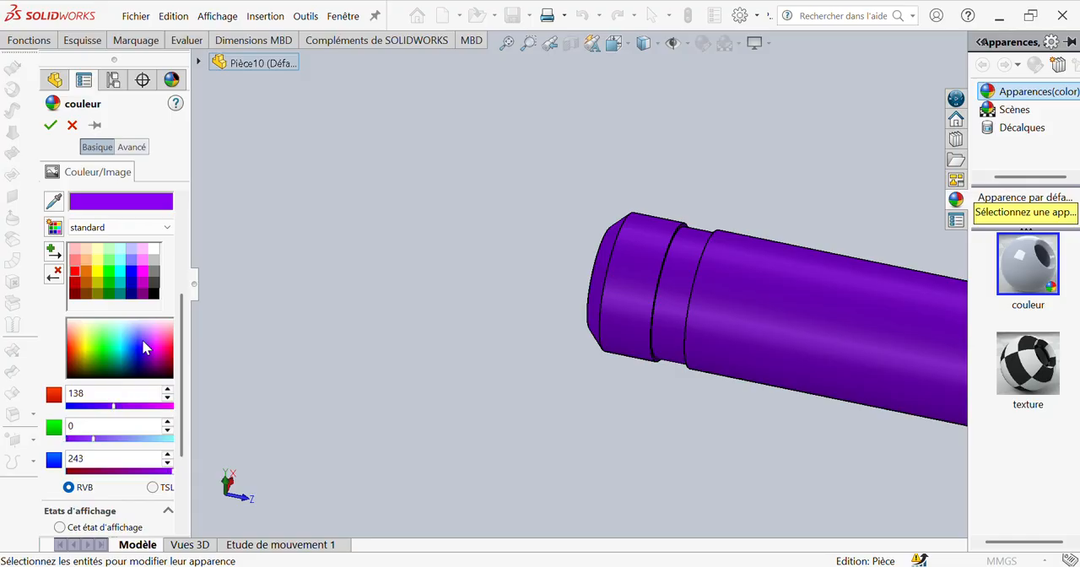
click(143, 344)
click(51, 128)
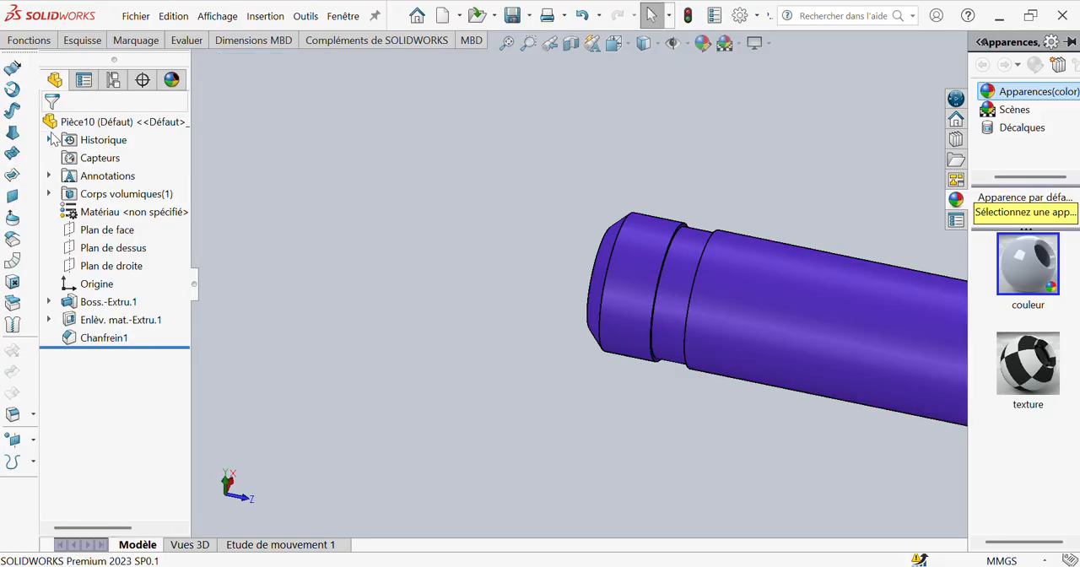
Step: Save the part as "11.crank pin" in the PIECES folder
click(337, 16)
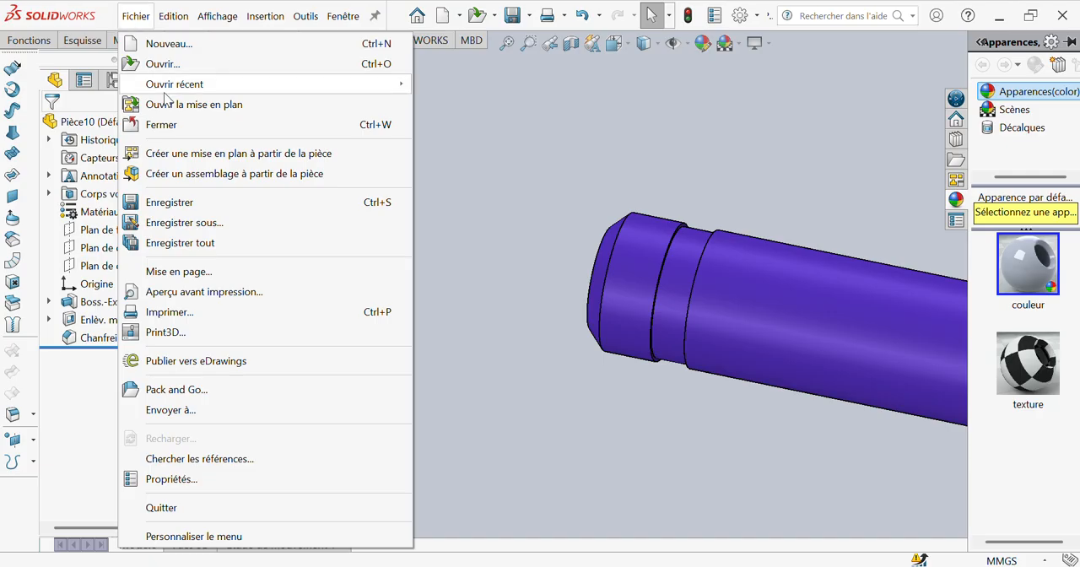
click(178, 223)
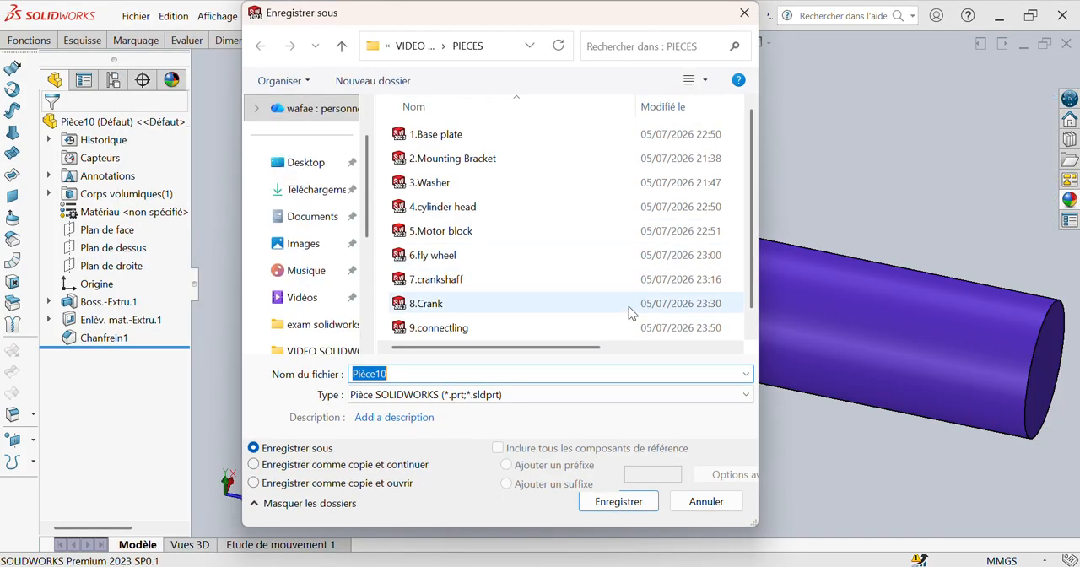
text(11.)
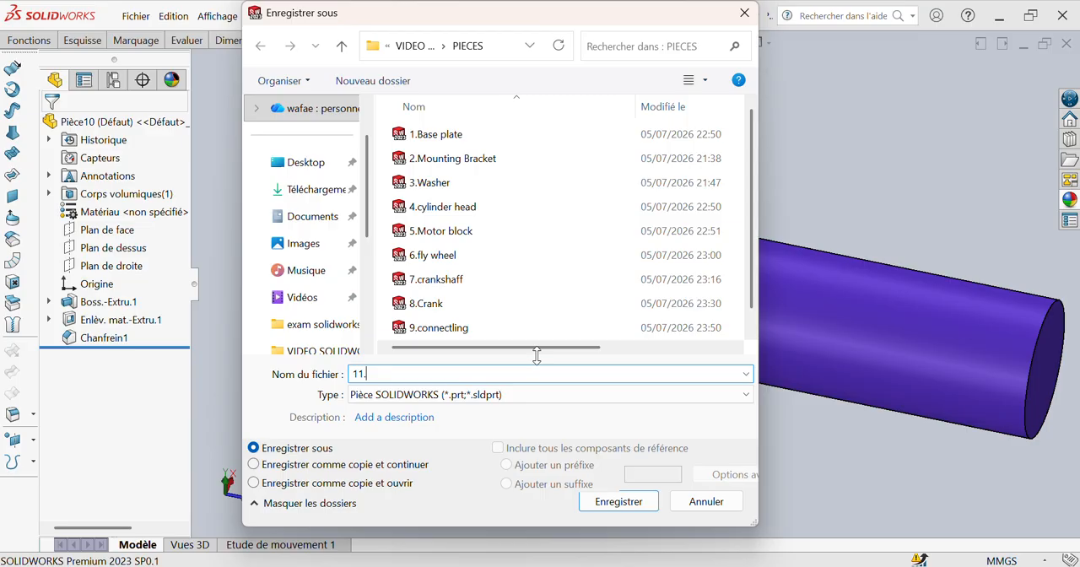
scroll(538, 346, down, 1)
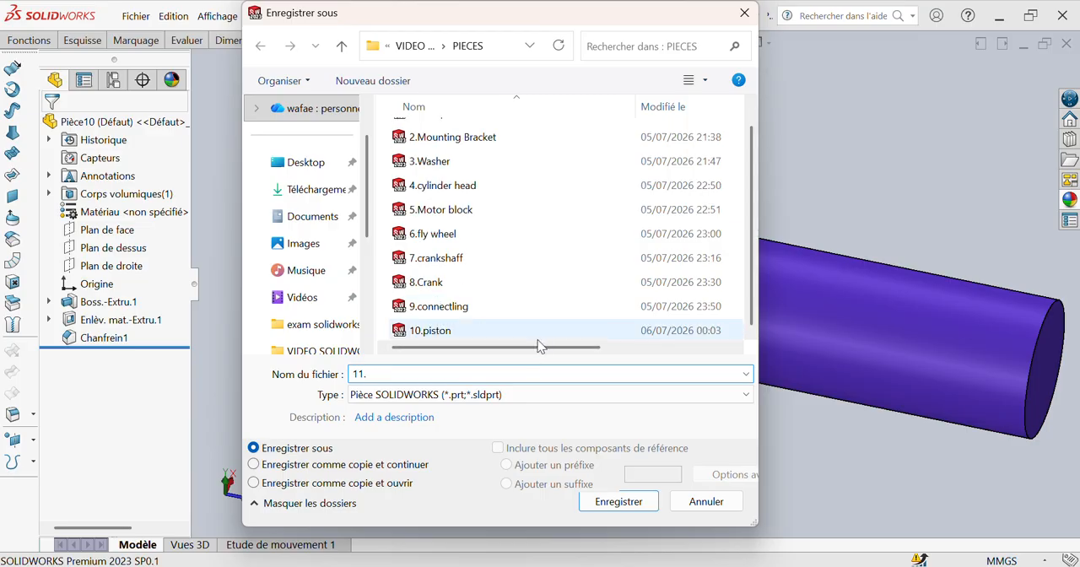
text(.crank pin)
click(599, 506)
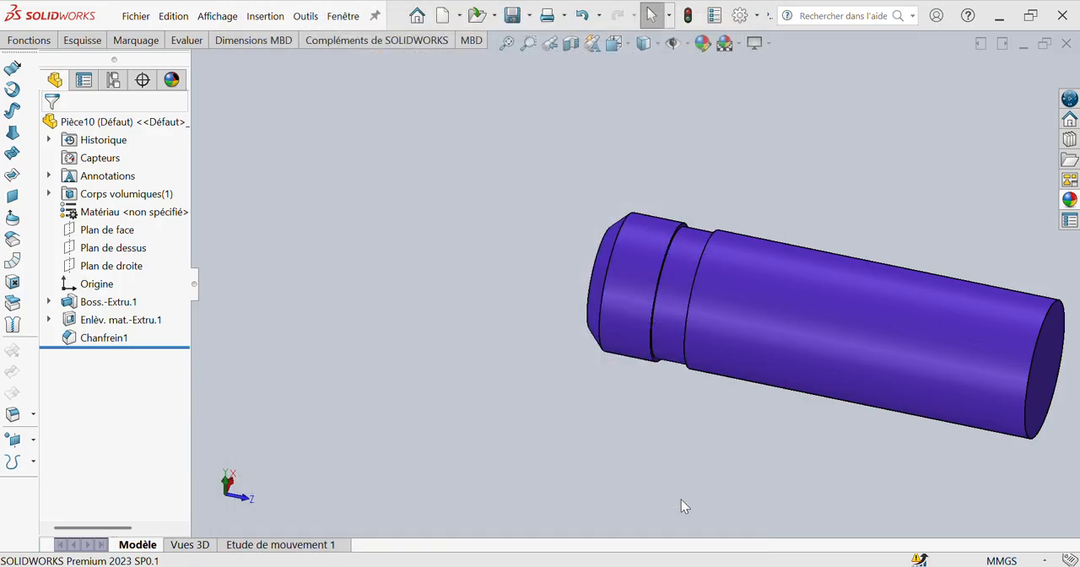
Step: Switch to the drawing "mise en plan de prof" and insert front, top and isometric model views of 11.crank pin
click(342, 16)
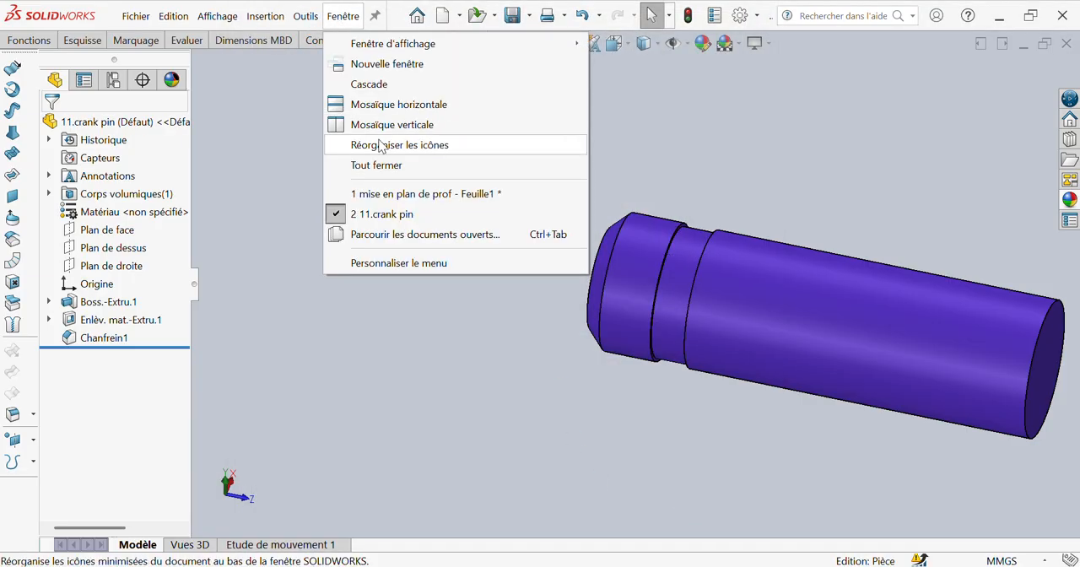
click(386, 193)
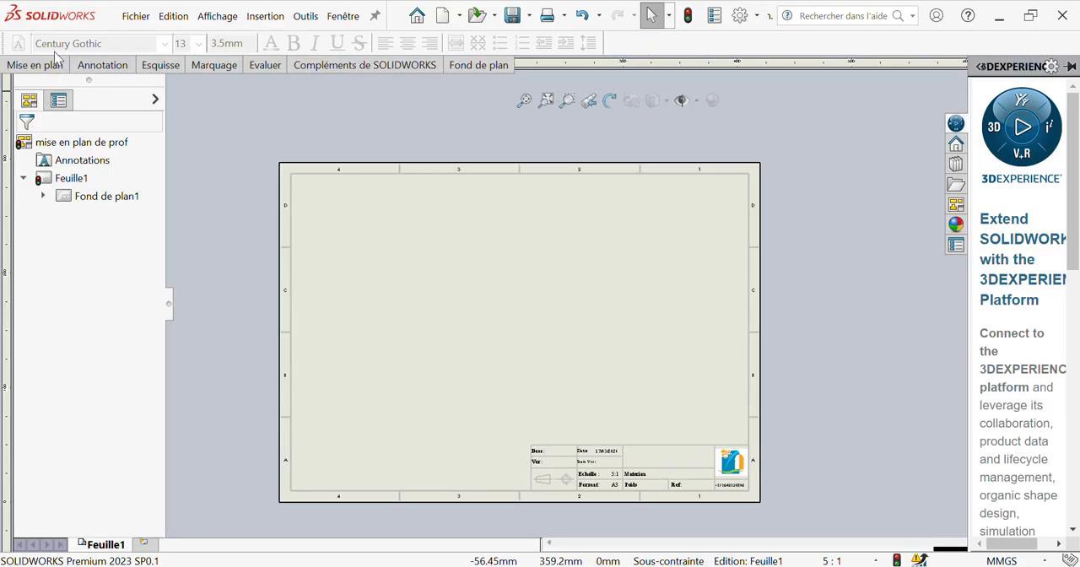
click(53, 67)
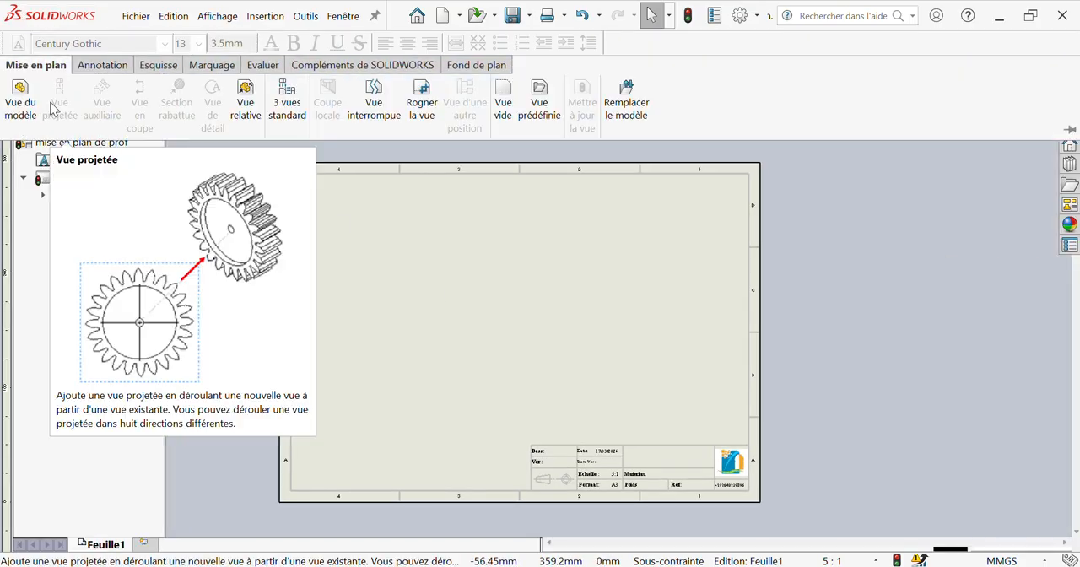
click(22, 105)
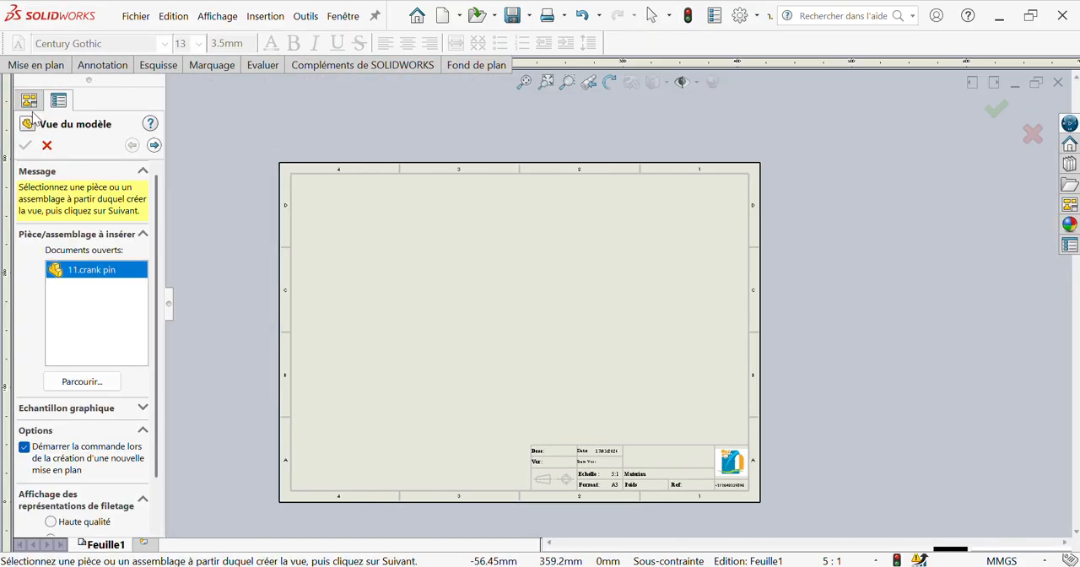
click(154, 145)
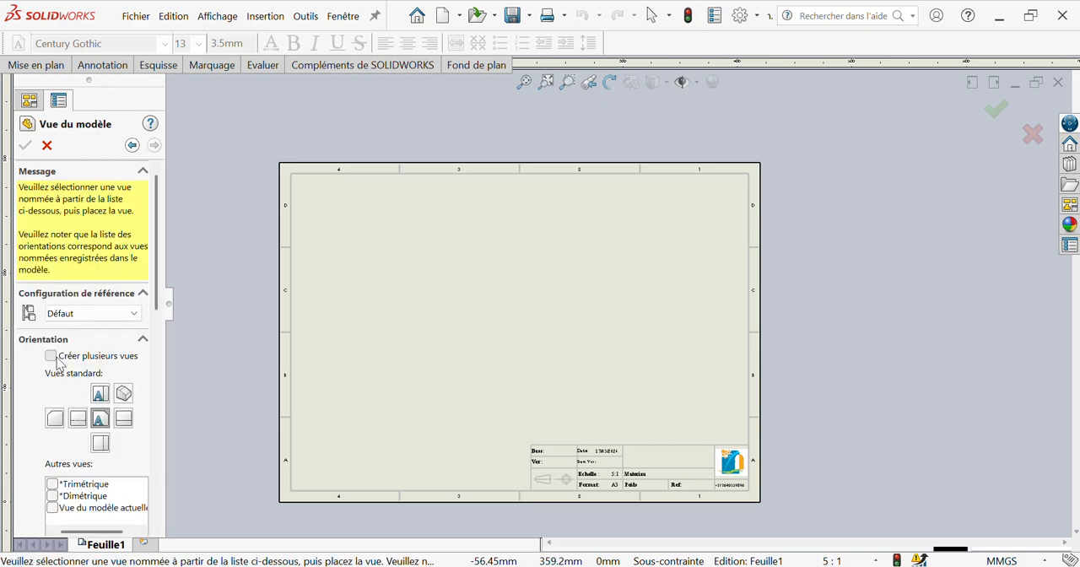
click(51, 356)
click(123, 405)
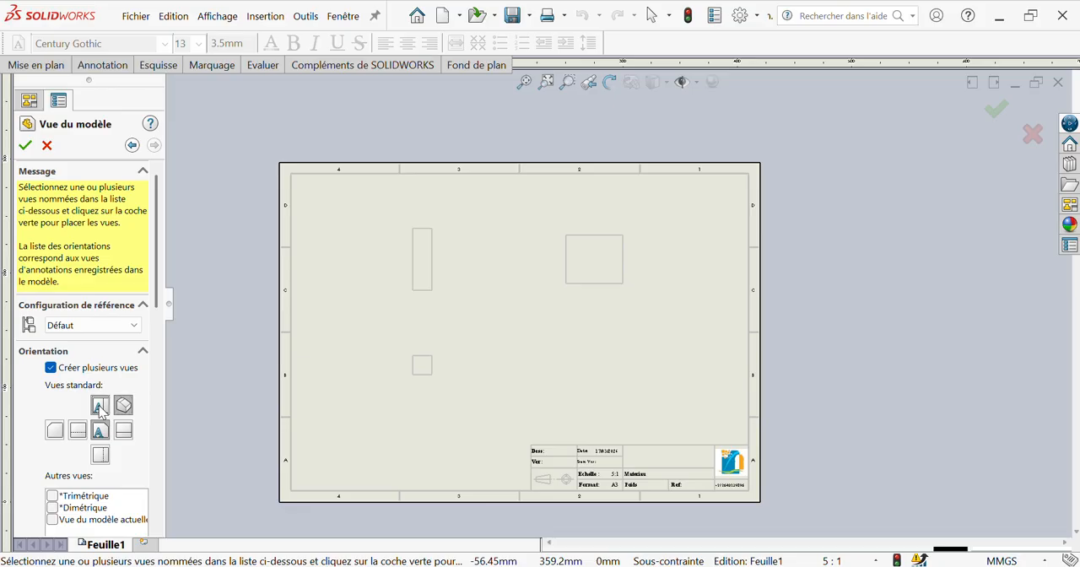
click(25, 147)
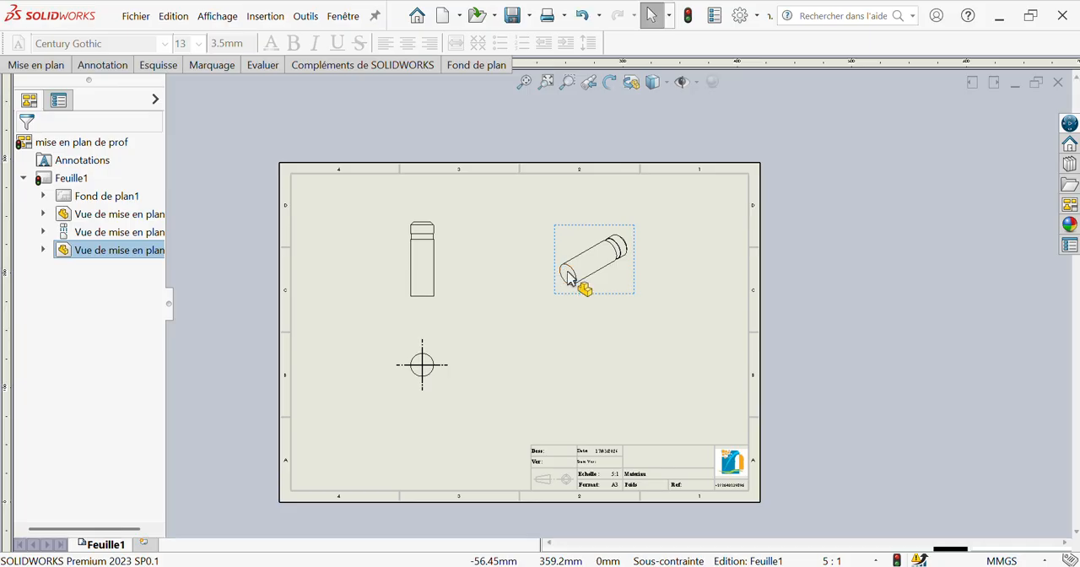
Step: Display the isometric view shaded with edges and move it below the circular top view
scroll(103, 459, down, 5)
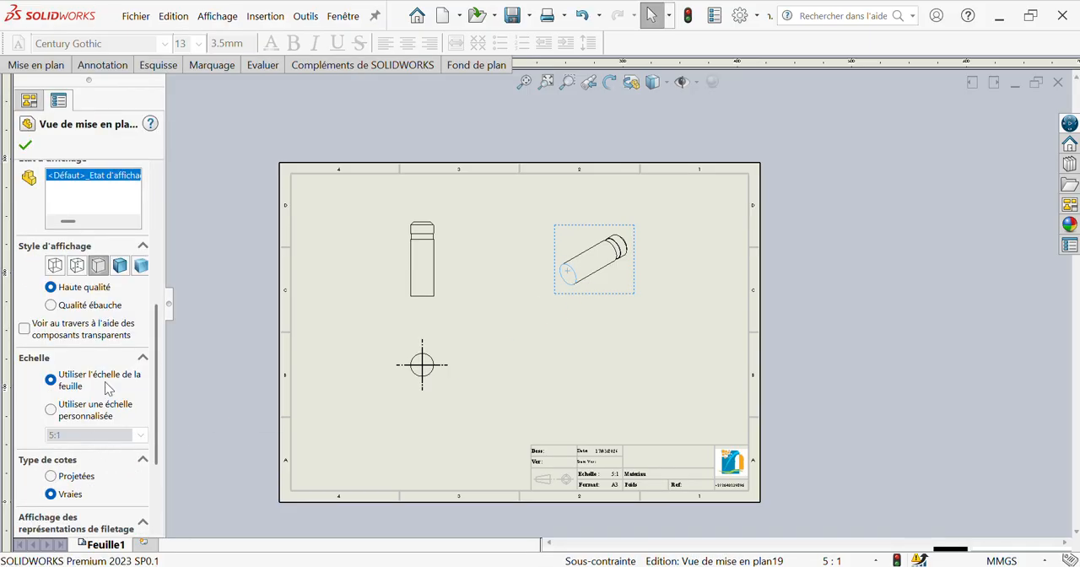
click(119, 266)
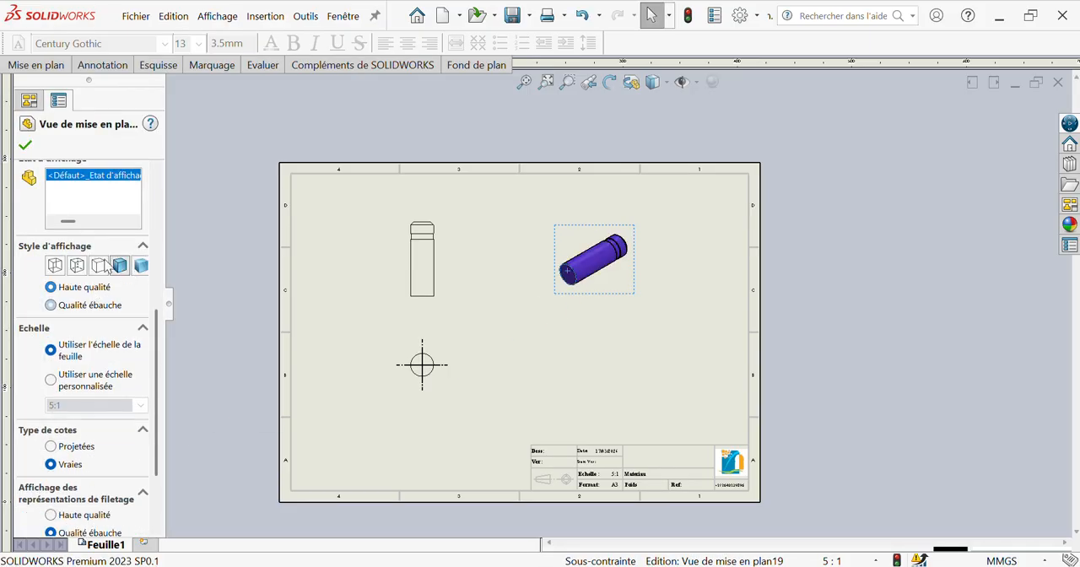
click(25, 148)
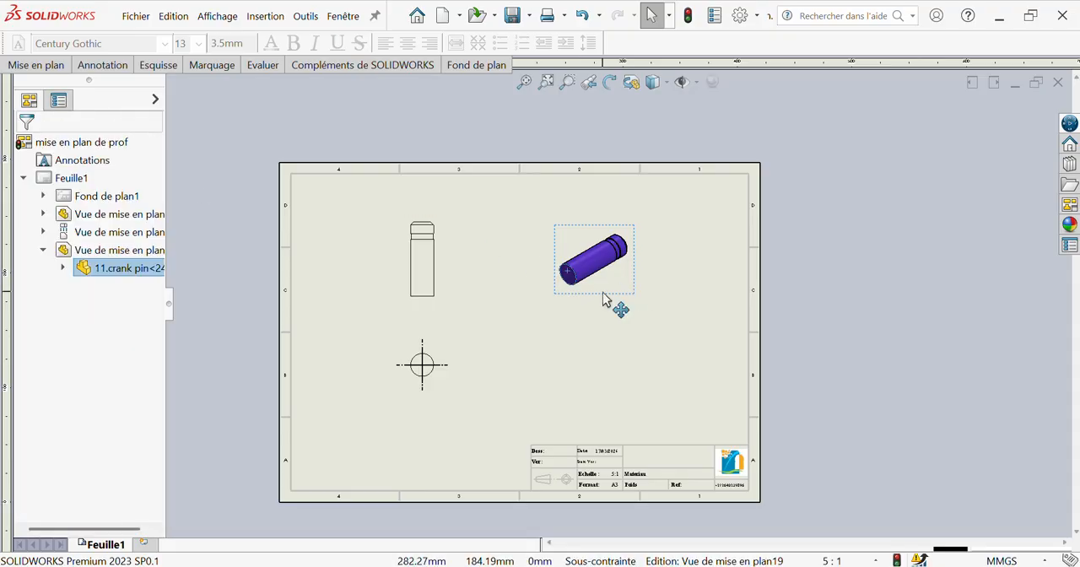
mouse_move(614, 306)
mouse_down()
mouse_move(481, 361)
mouse_move(414, 461)
mouse_up()
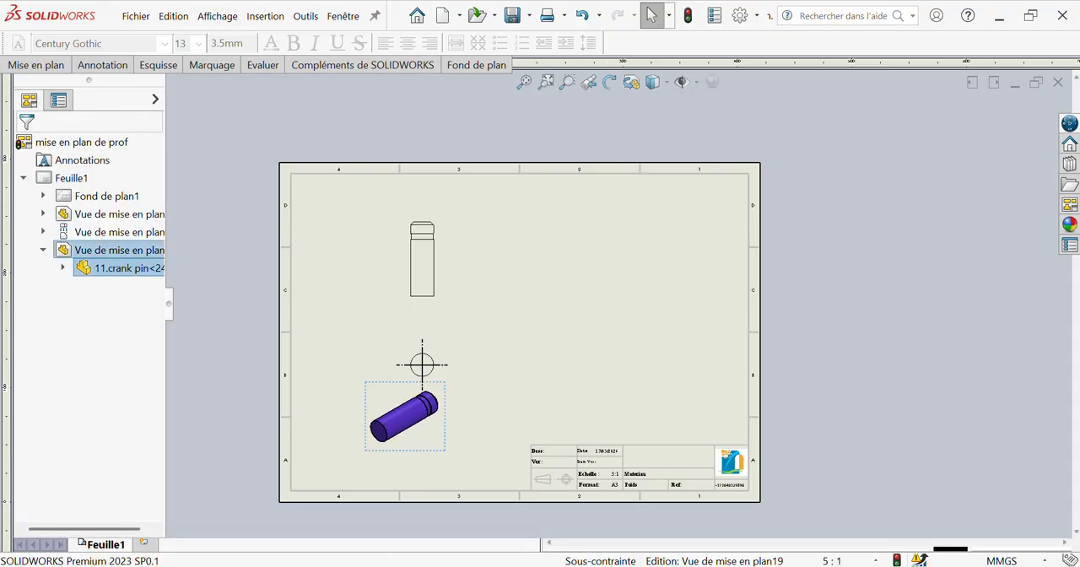
Step: Enter sheet format editing and return to the sheet to refresh the title block
right_click(561, 373)
click(602, 289)
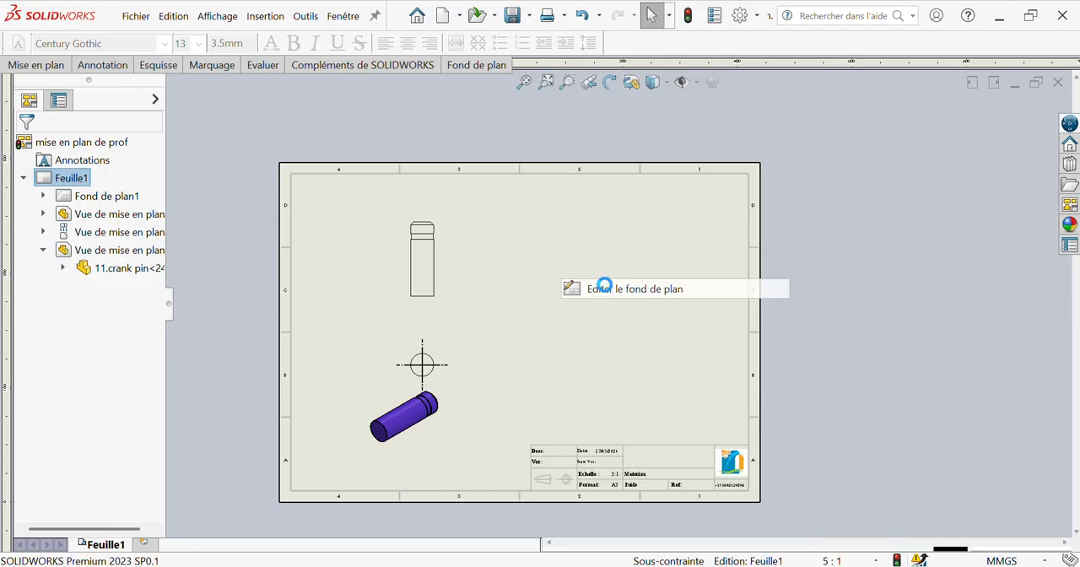
right_click(535, 391)
click(567, 329)
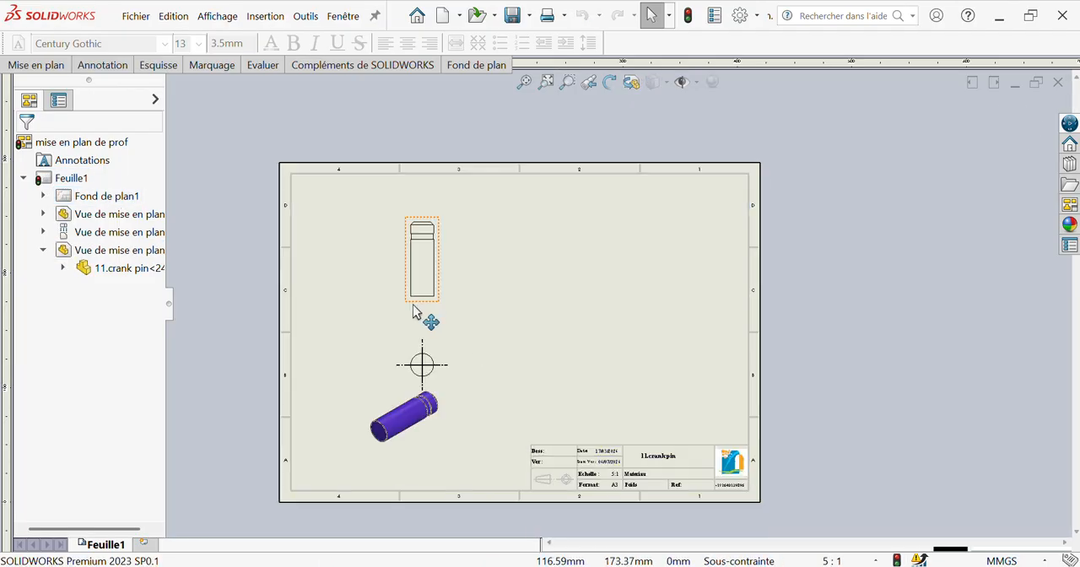
Step: Rearrange the views with the circular view at the sheet's upper right, the front view below it and the isometric view at left centre
drag(436, 308, 582, 439)
drag(438, 383, 627, 289)
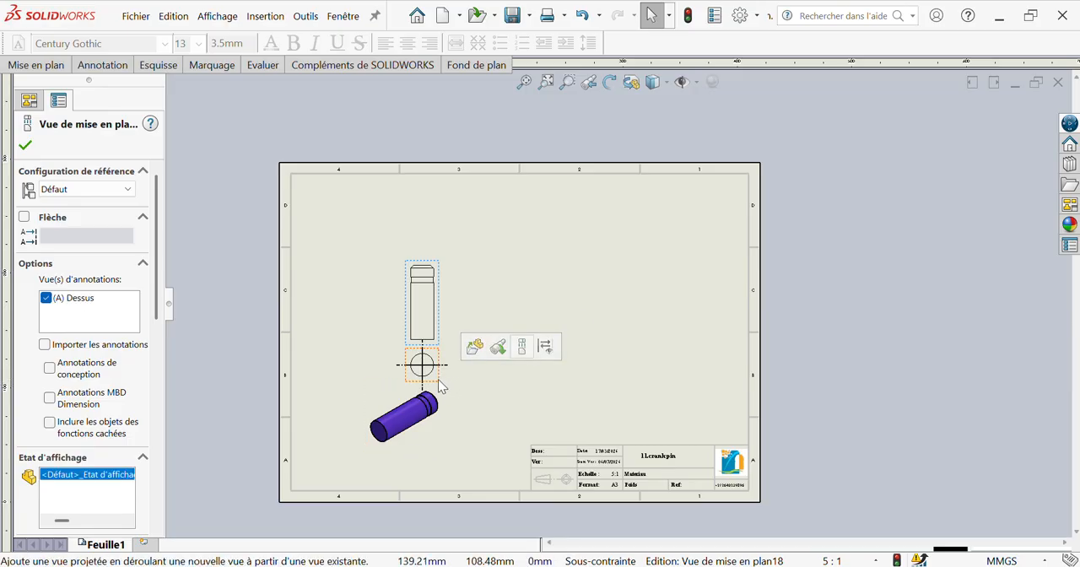
drag(438, 384, 689, 214)
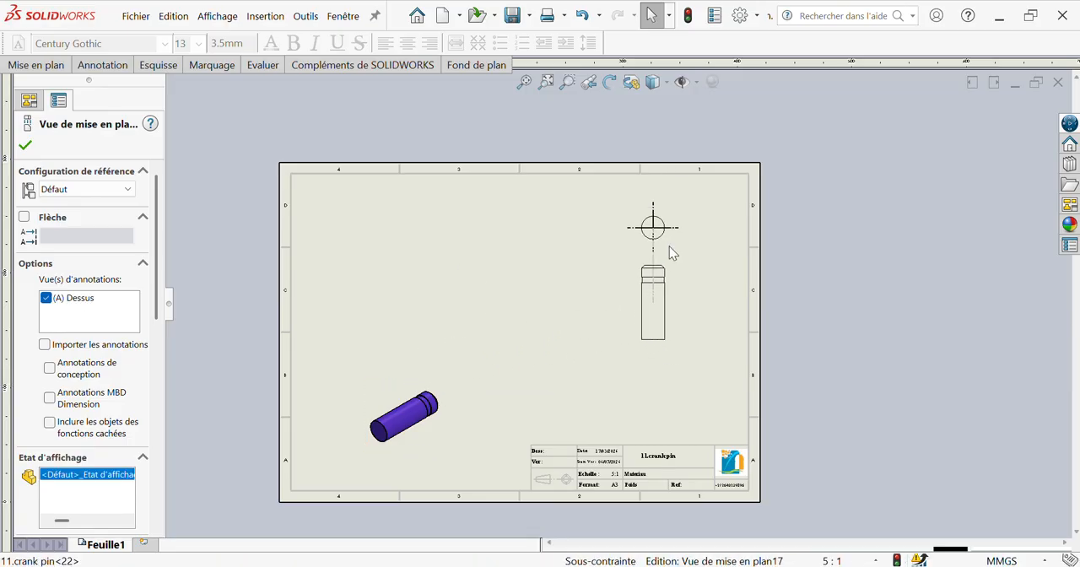
drag(668, 346, 669, 407)
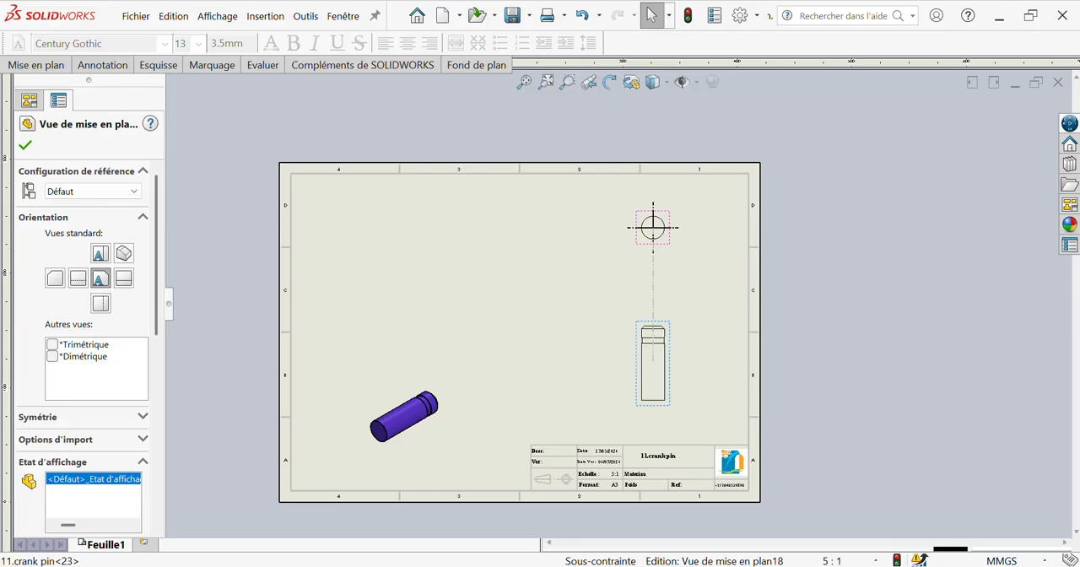
drag(426, 422, 456, 383)
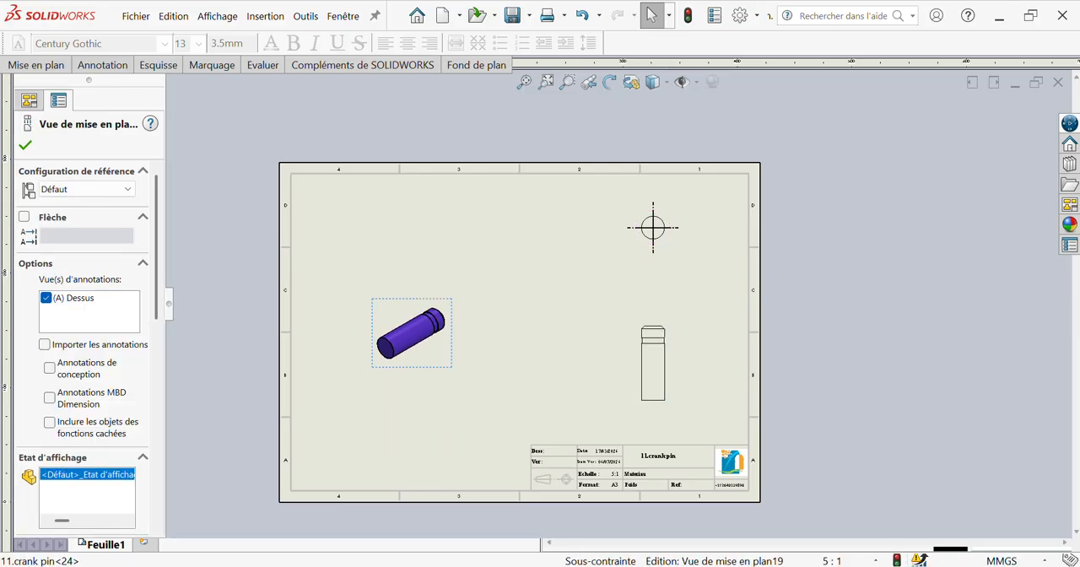
Step: Select the three pin views, set the sheet scale to 10:1, and nudge the isometric view slightly down
click(664, 381)
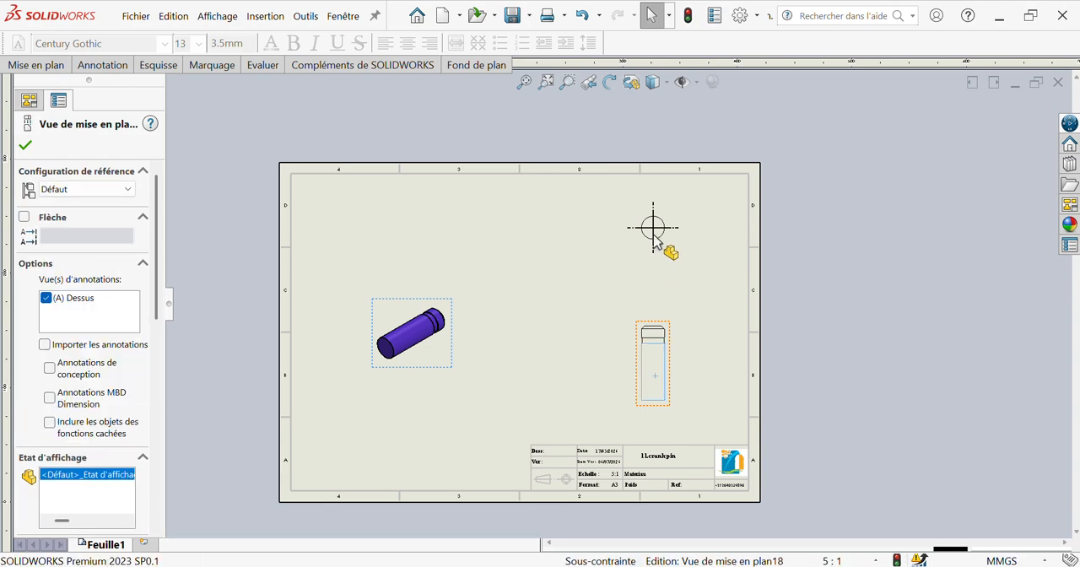
ctrl+click(652, 234)
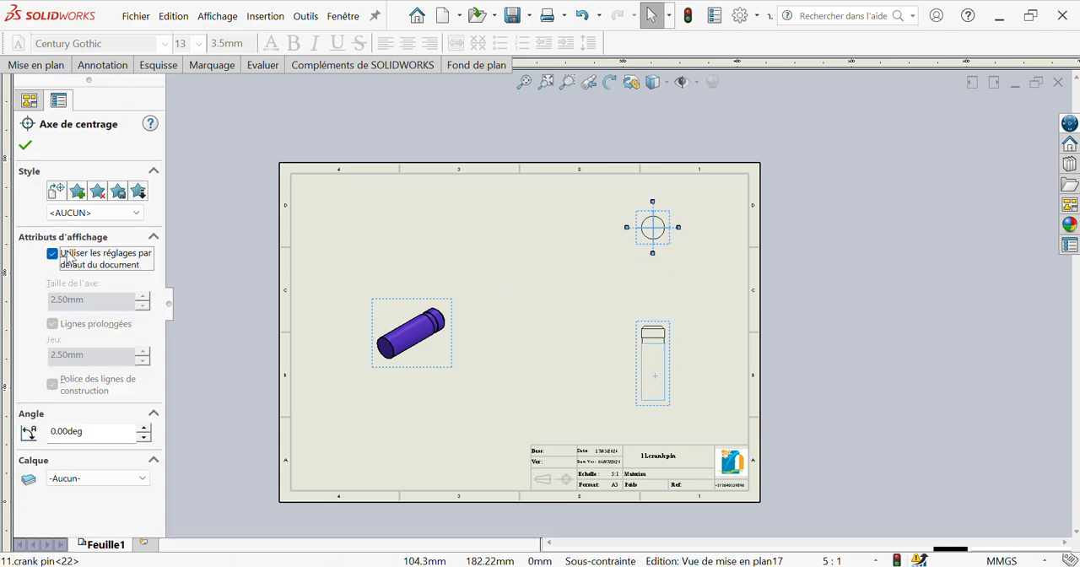
click(200, 234)
click(436, 364)
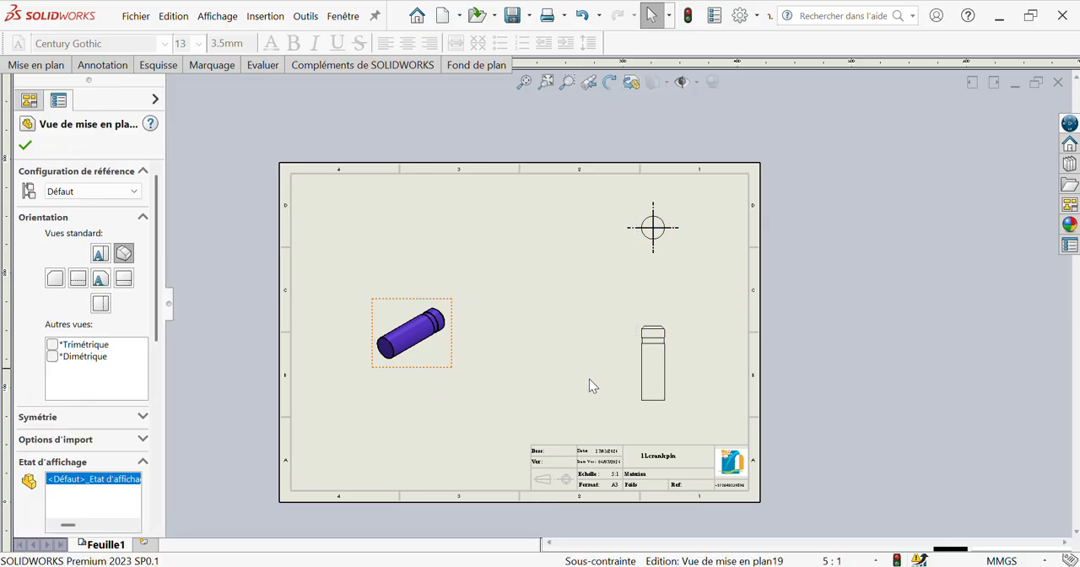
click(649, 407)
ctrl+click(664, 258)
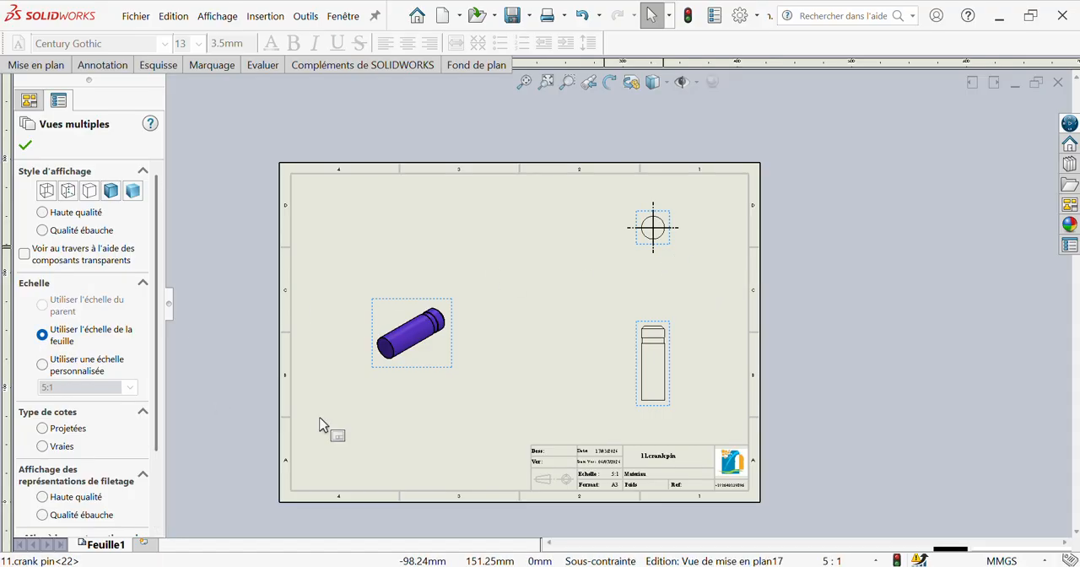
click(831, 560)
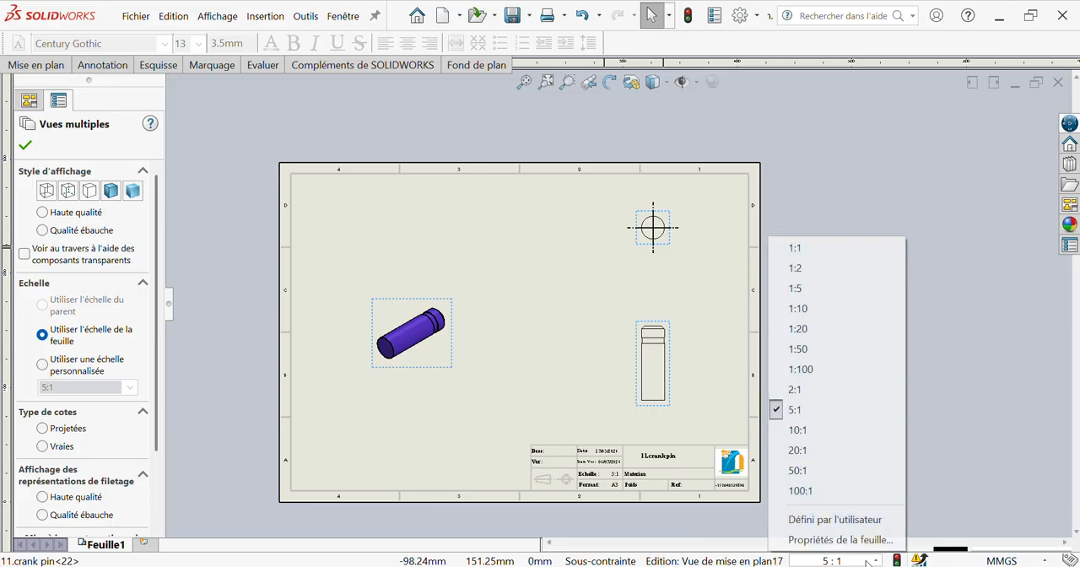
click(801, 393)
click(831, 560)
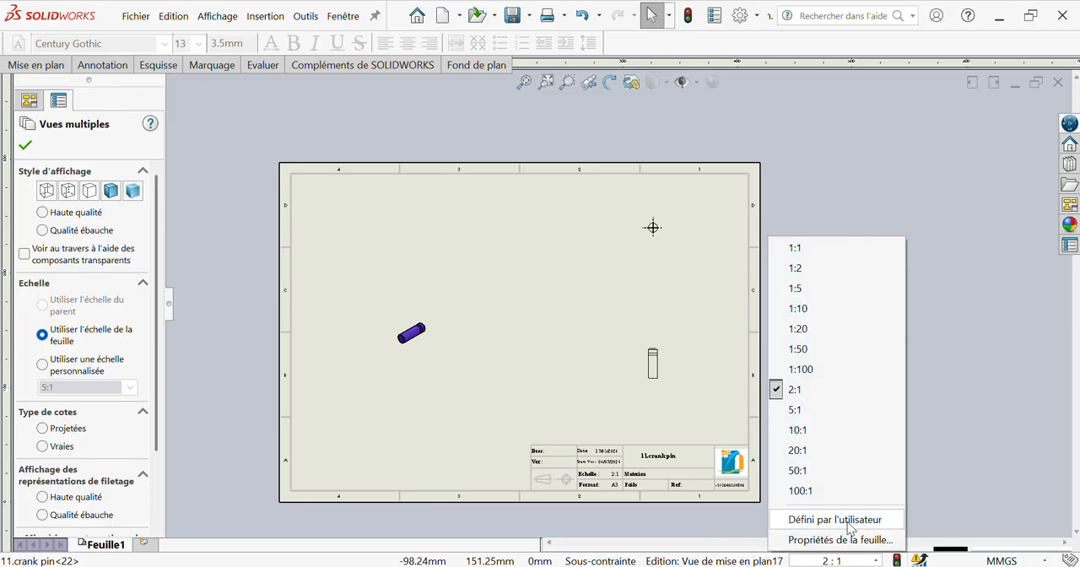
click(823, 431)
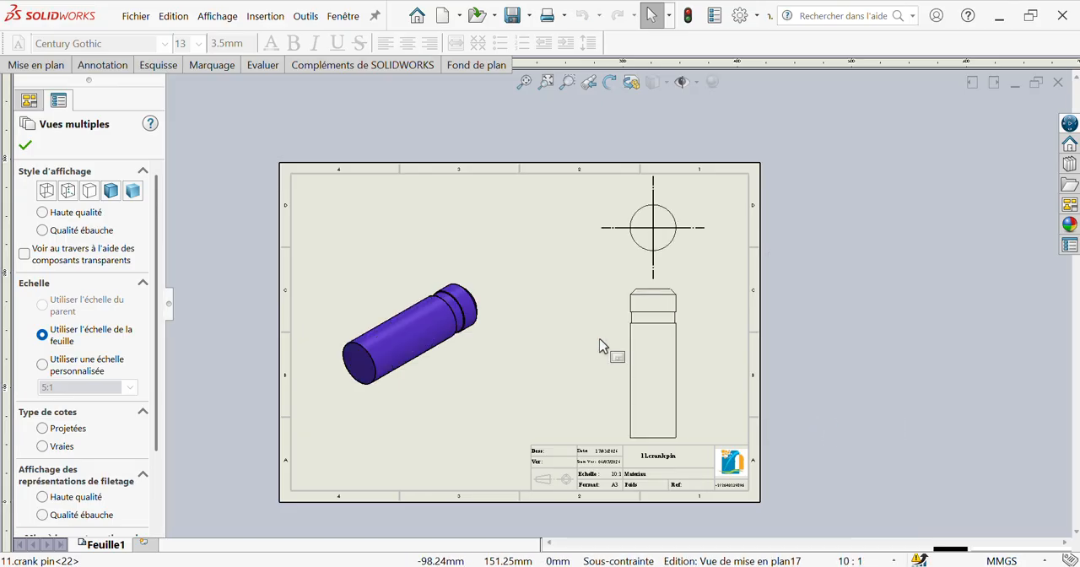
click(446, 409)
click(847, 246)
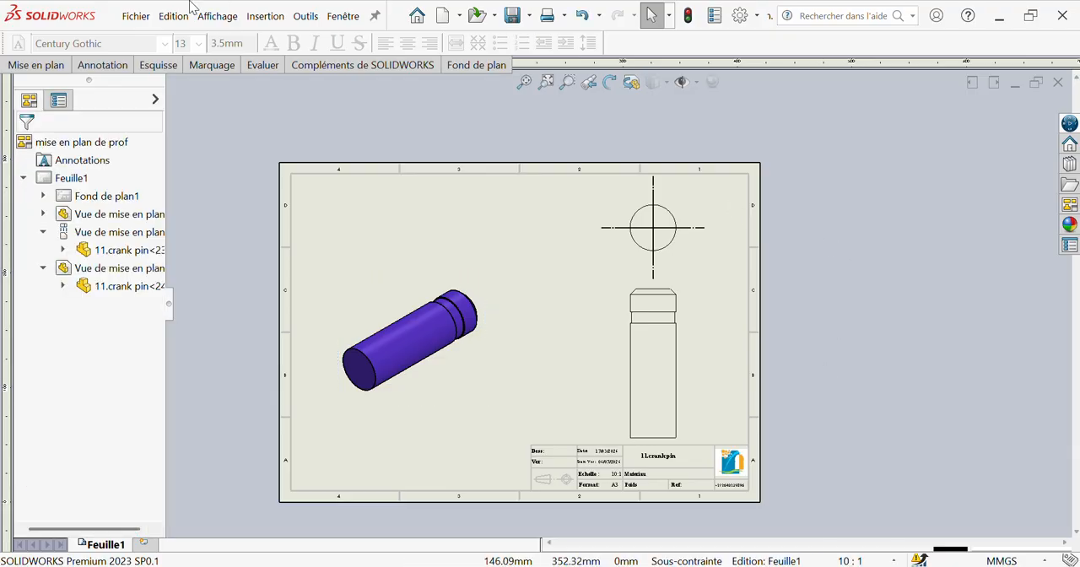
Step: Insert a centerline along the longitudinal axis of the pin in the front view
click(102, 65)
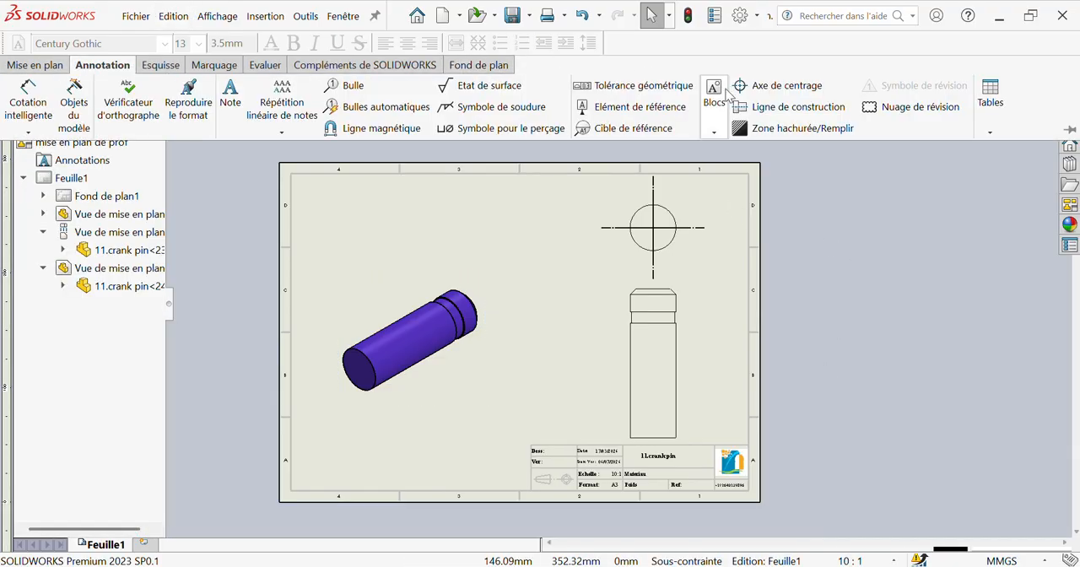
click(758, 107)
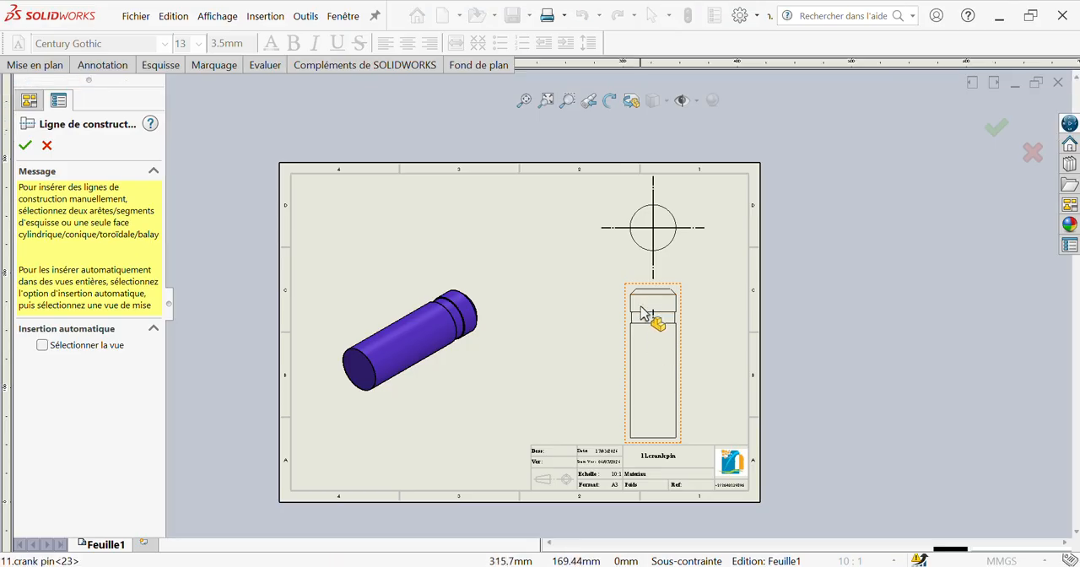
click(665, 306)
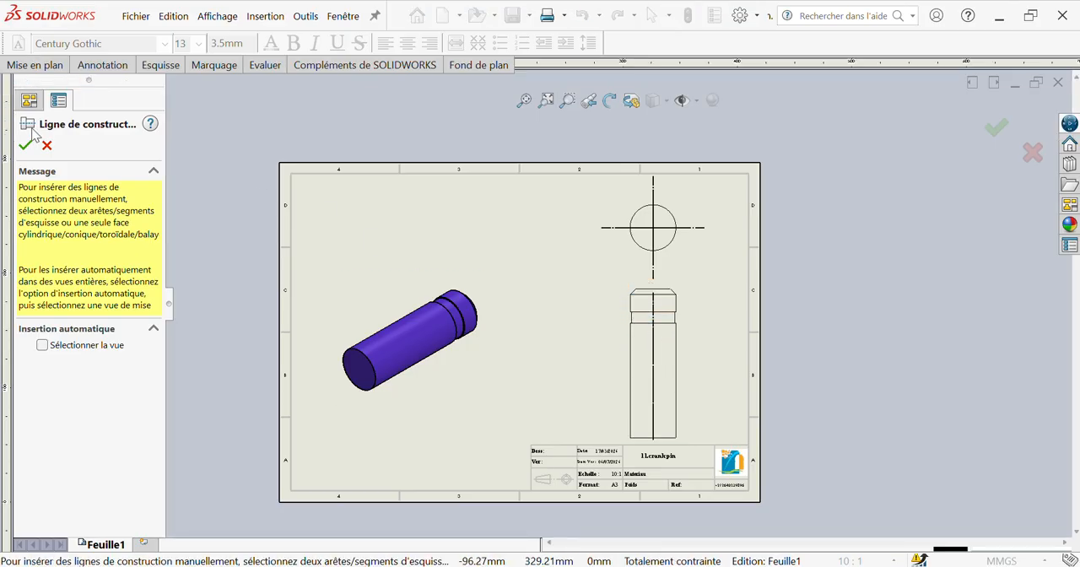
click(73, 66)
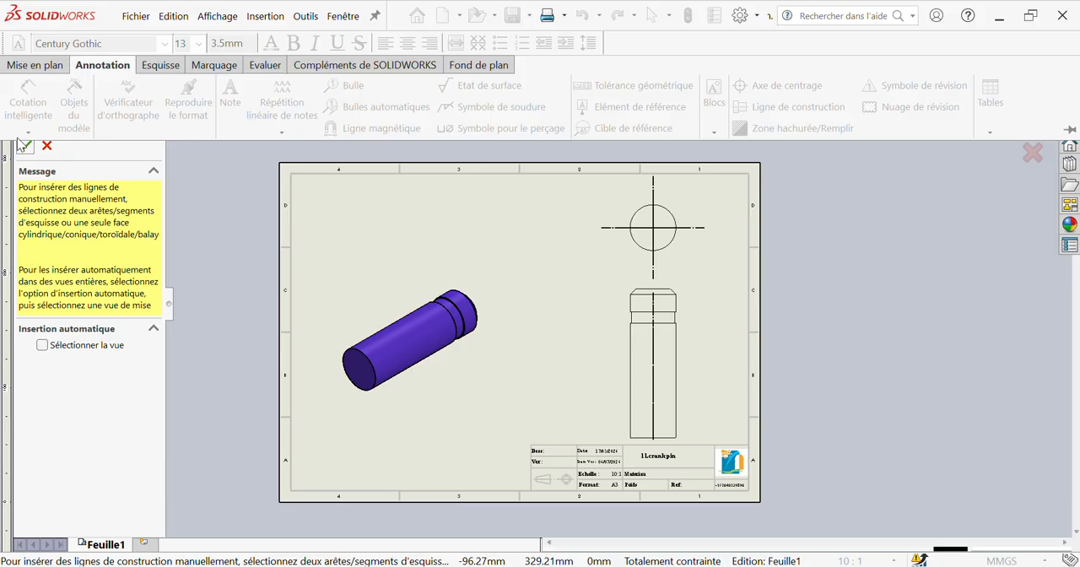
click(23, 148)
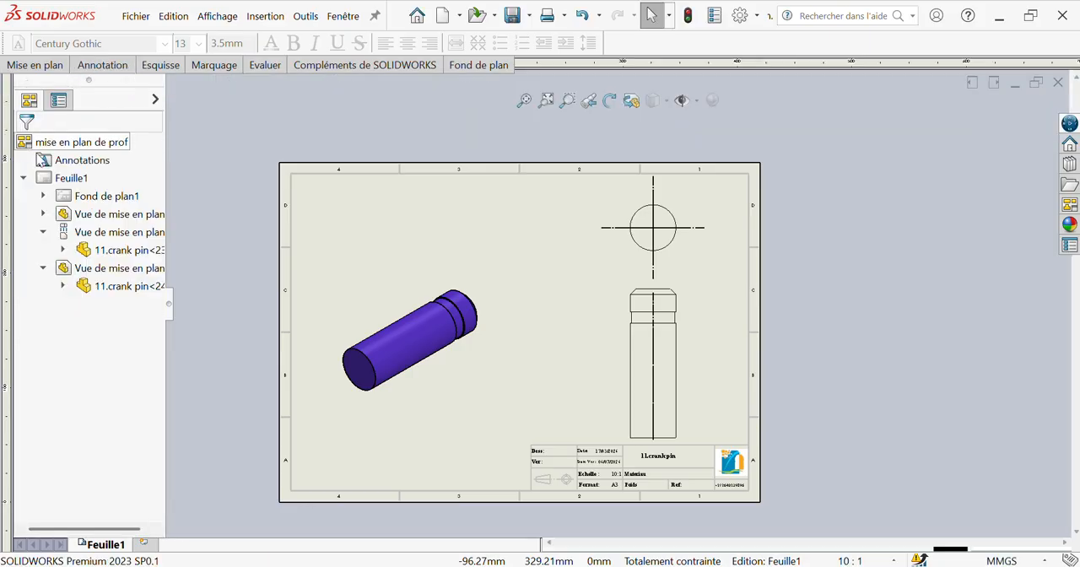
Step: Use Smart Dimension to dimension the circle's diameter in the top view, with the text at its upper right
click(102, 69)
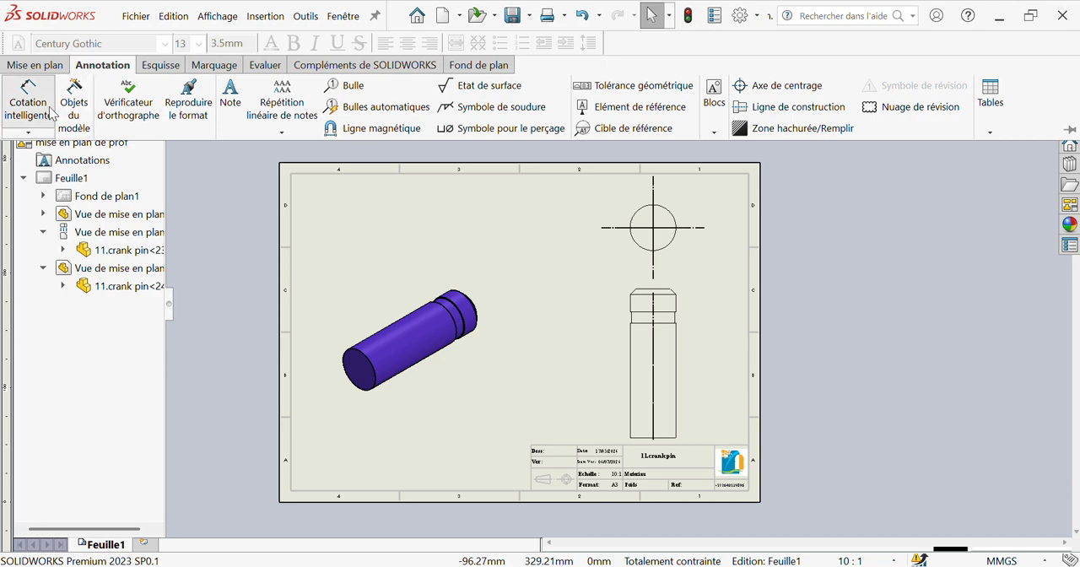
click(29, 106)
click(674, 245)
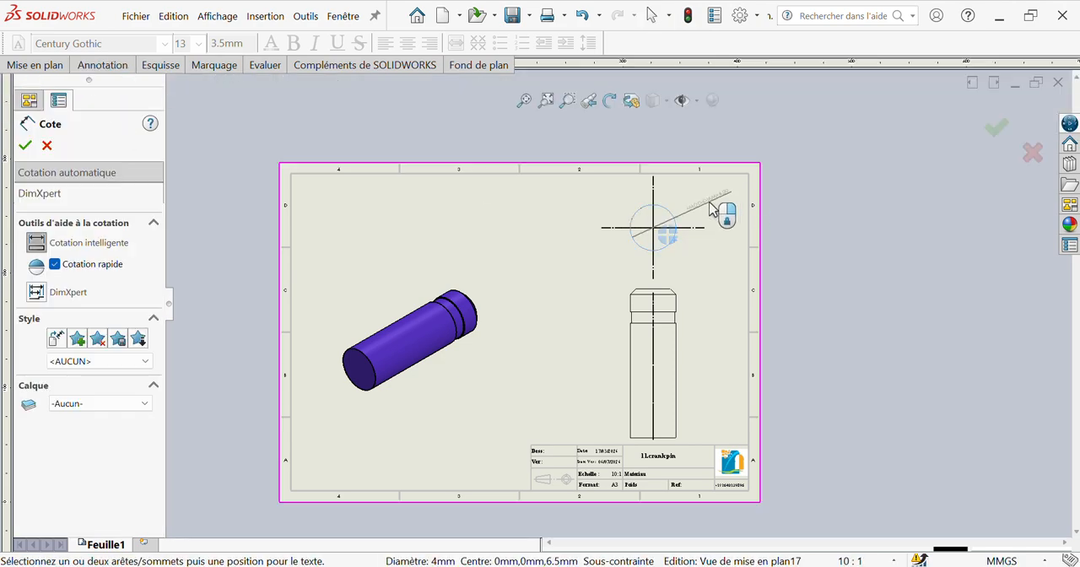
click(719, 208)
Step: Dimension the width of the groove in the front view, placed to the right of the pin
scroll(679, 331, down, 2)
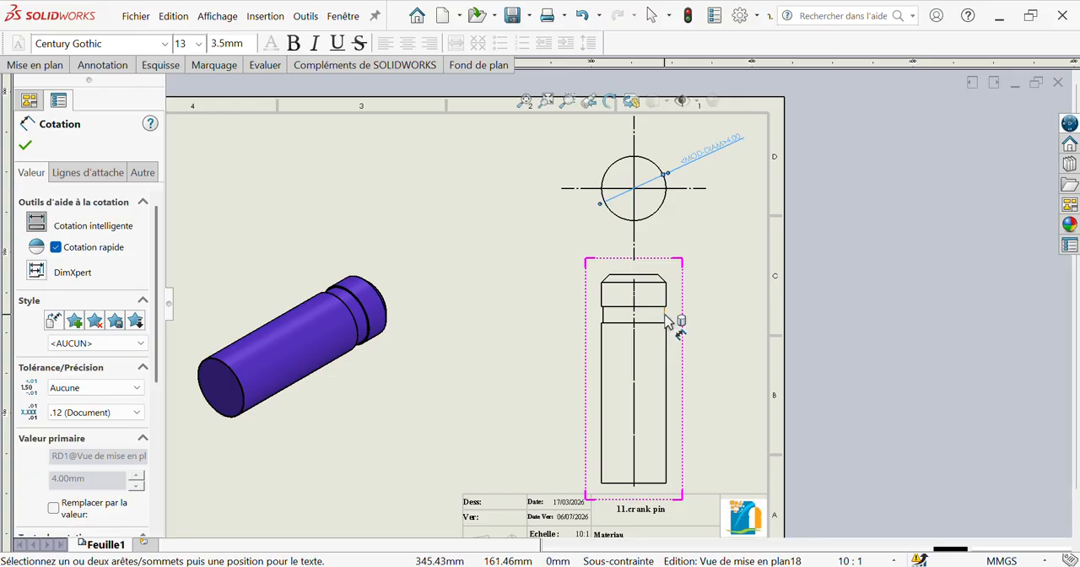
click(668, 314)
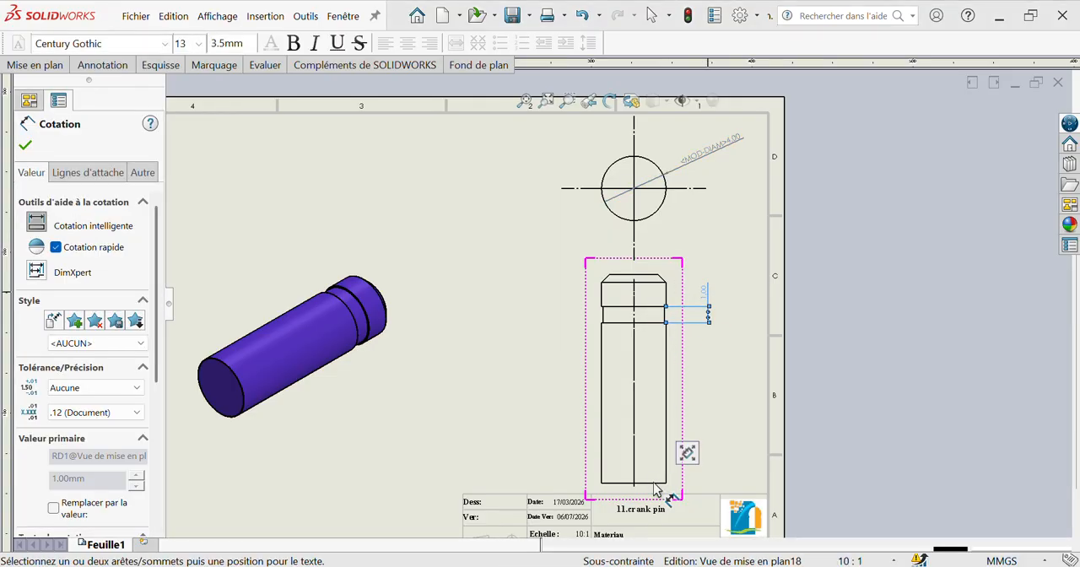
key(Escape)
Step: Dimension the pin's overall length between its bottom and top edges, placed to the left of the front view
scroll(650, 472, down, 2)
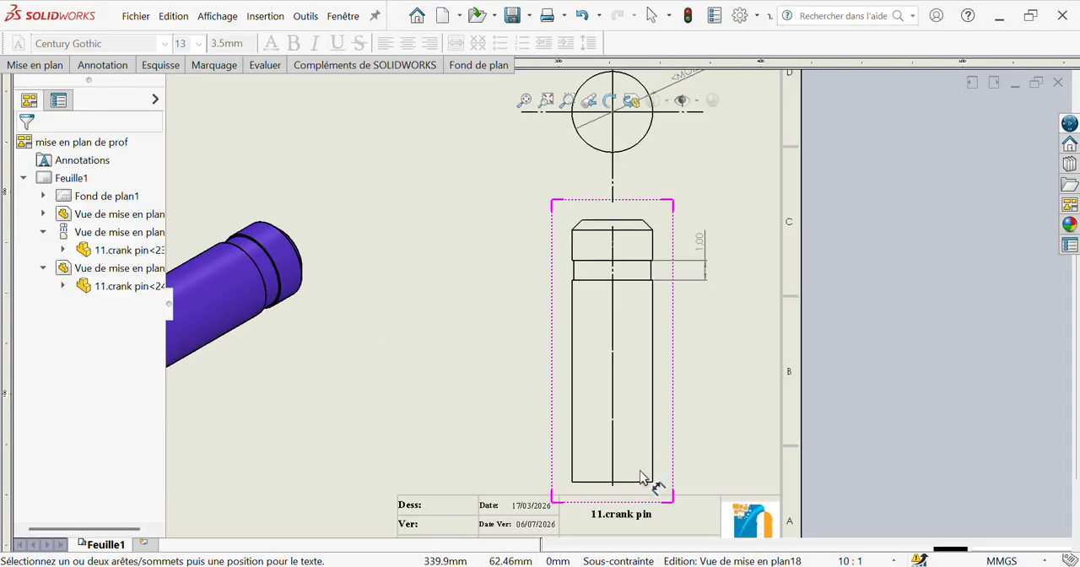
scroll(643, 481, down, 2)
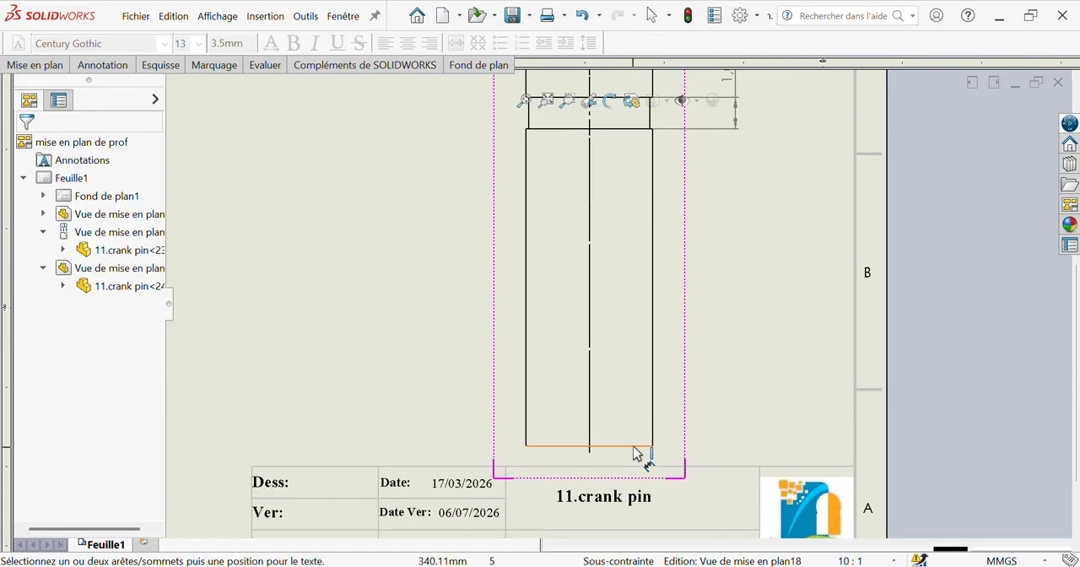
click(635, 446)
scroll(612, 346, up, 3)
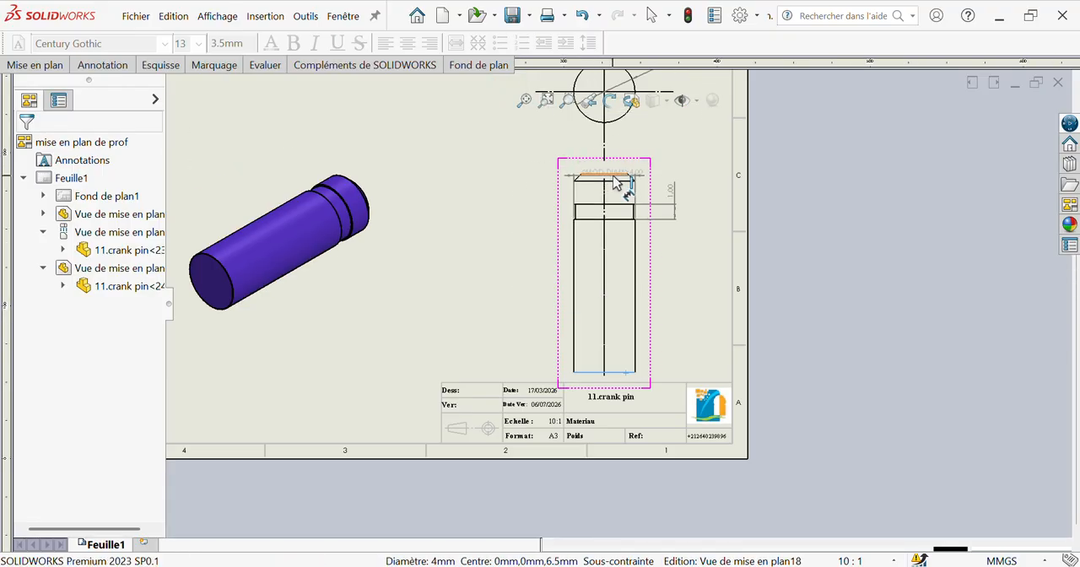
click(615, 176)
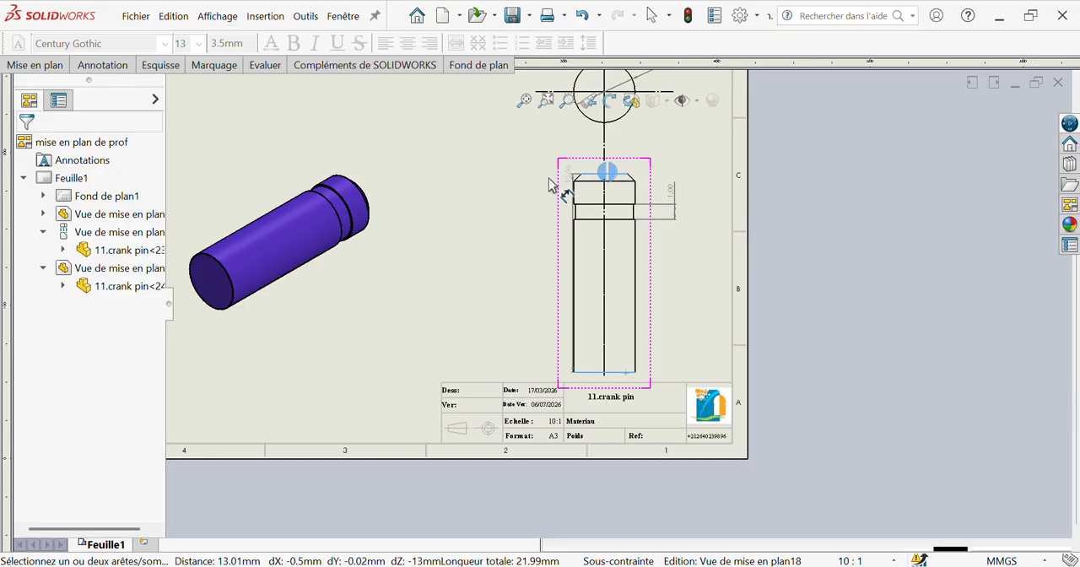
click(506, 268)
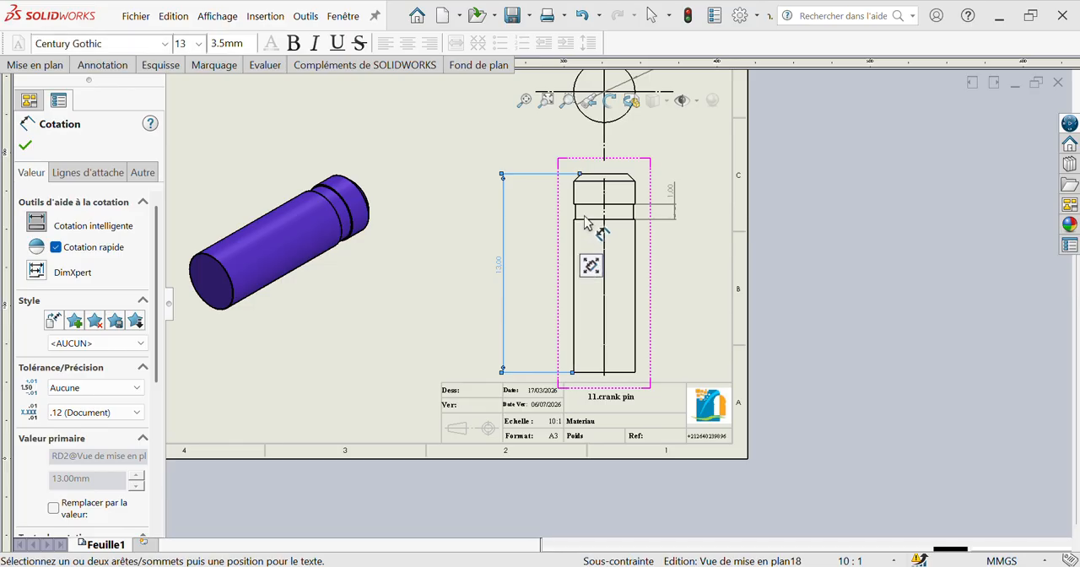
Step: Dimension the main cylinder's diameter near the pin's lower end in the front view, with the text to the right
click(587, 220)
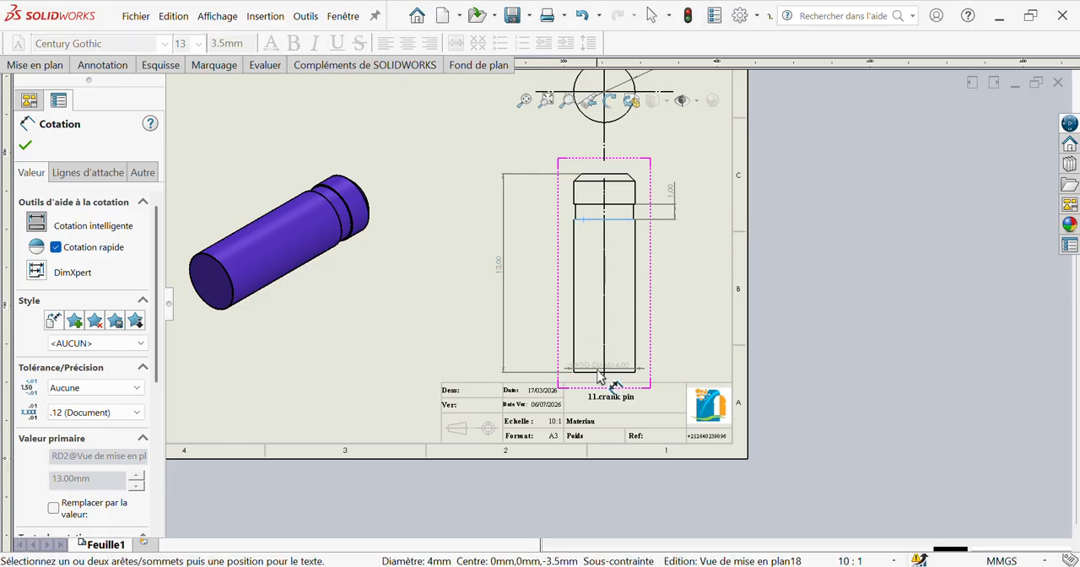
scroll(597, 377, down, 3)
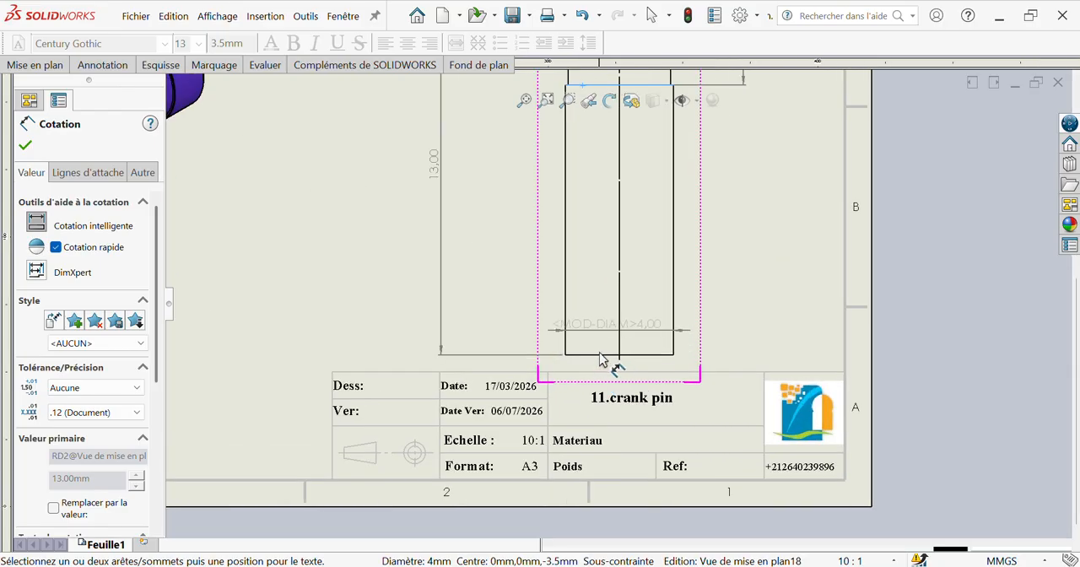
click(734, 329)
Step: Try to dimension the slanted chamfer edge between its two corner points on the front view
scroll(657, 325, up, 3)
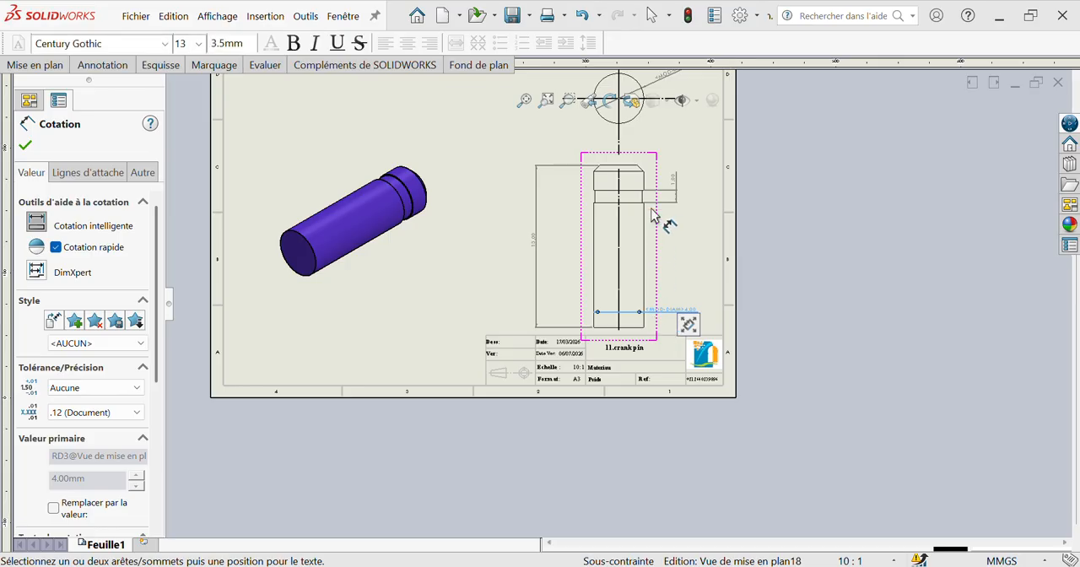
scroll(651, 213, up, 1)
scroll(647, 228, down, 3)
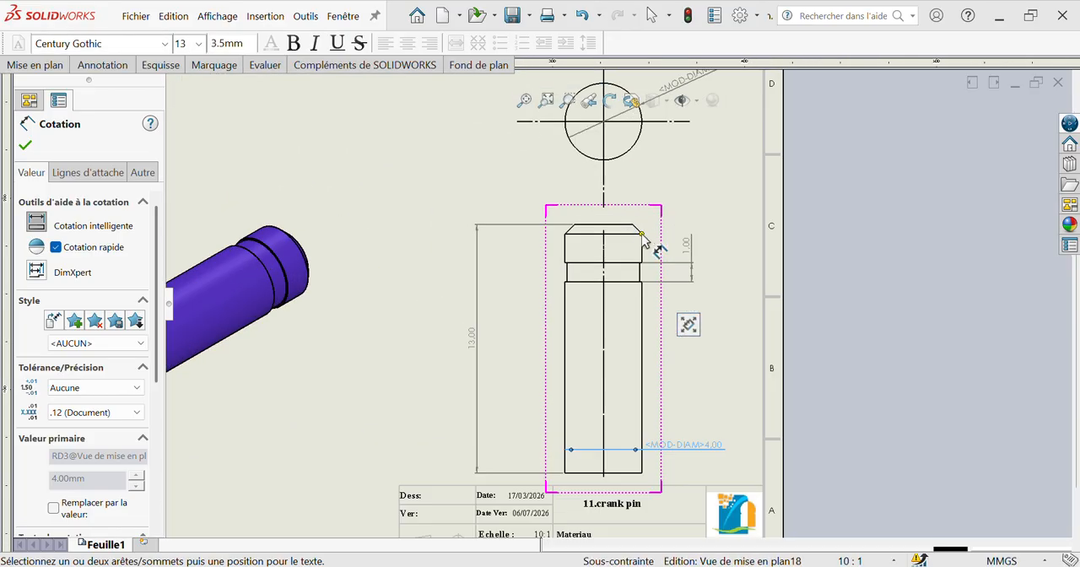
click(633, 226)
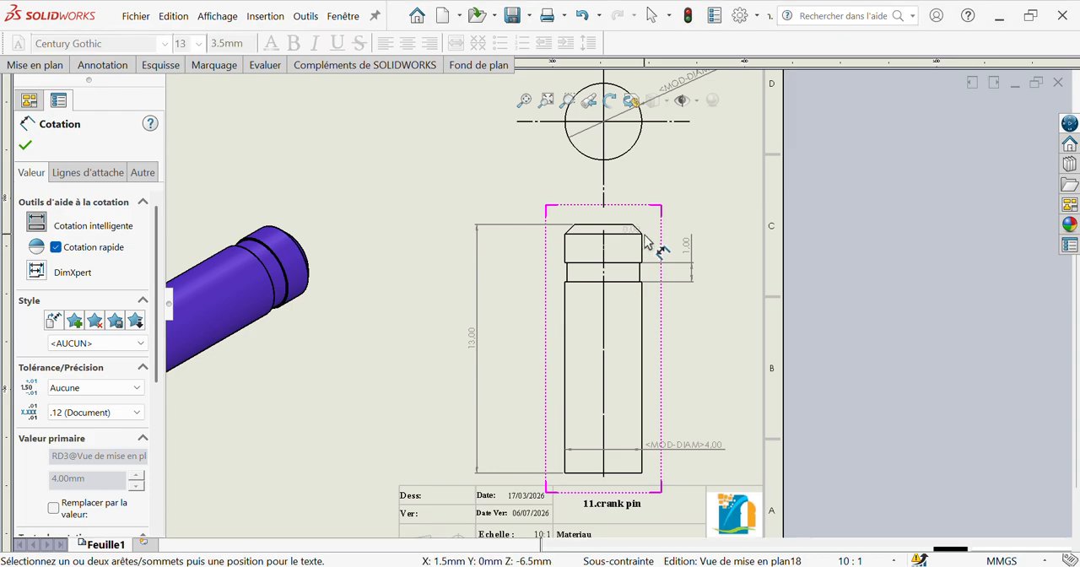
click(642, 234)
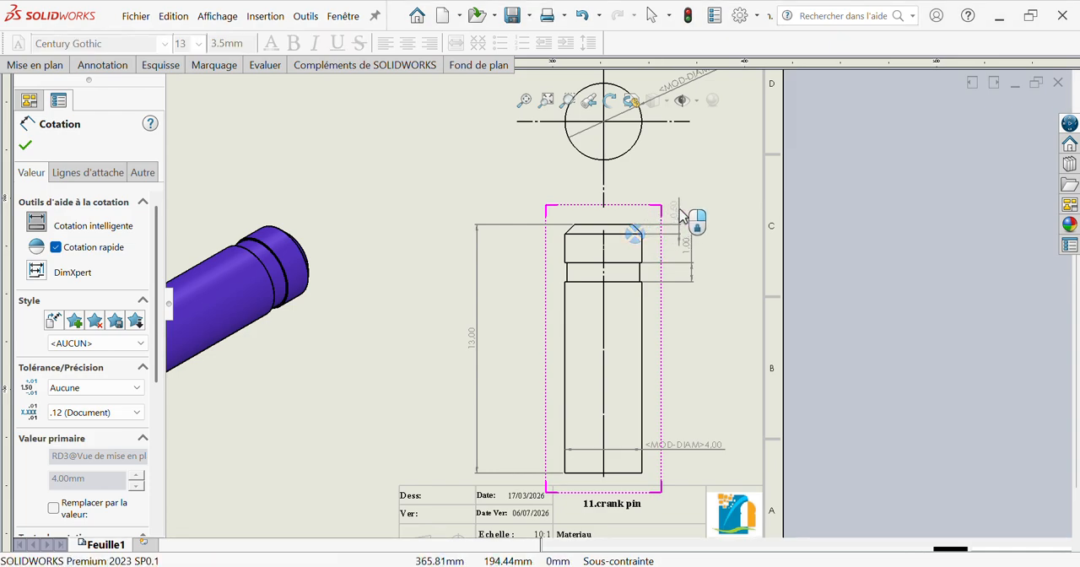
click(681, 215)
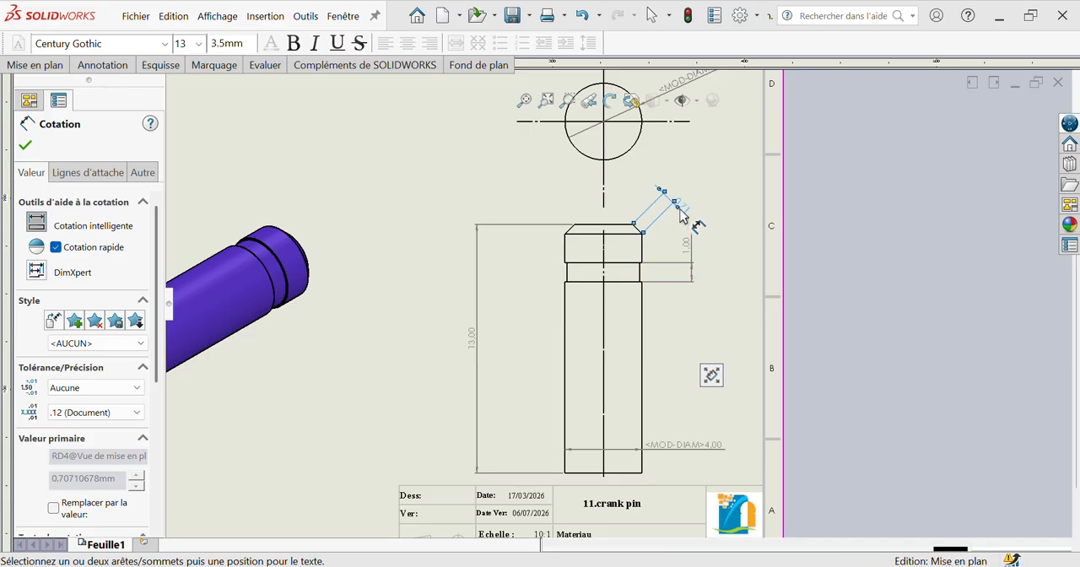
key(Escape)
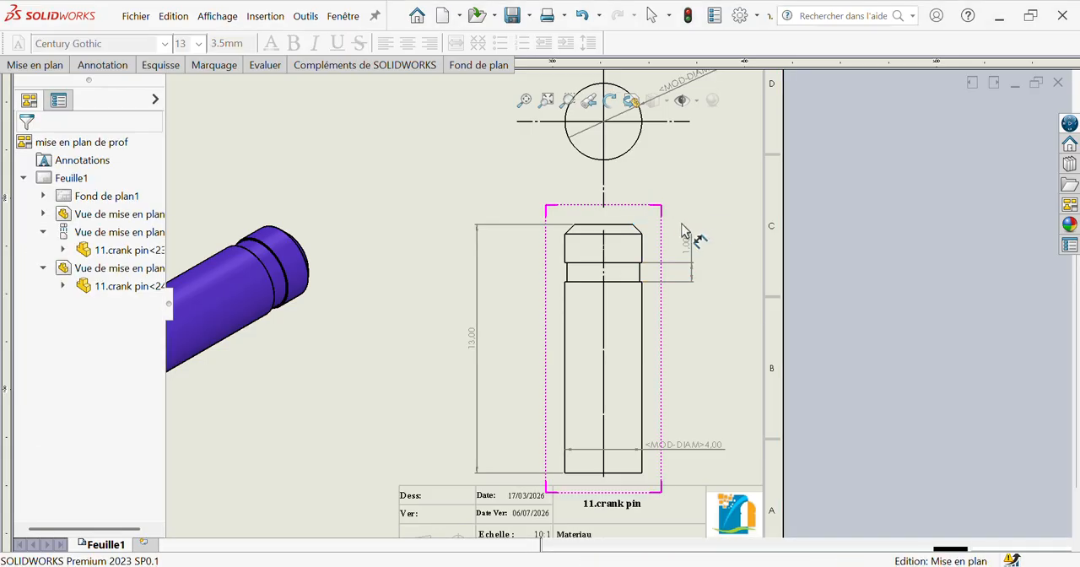
Step: Dimension the chamfer's vertical height and the length of the collar between chamfer and groove, left of the front view
scroll(667, 240, down, 3)
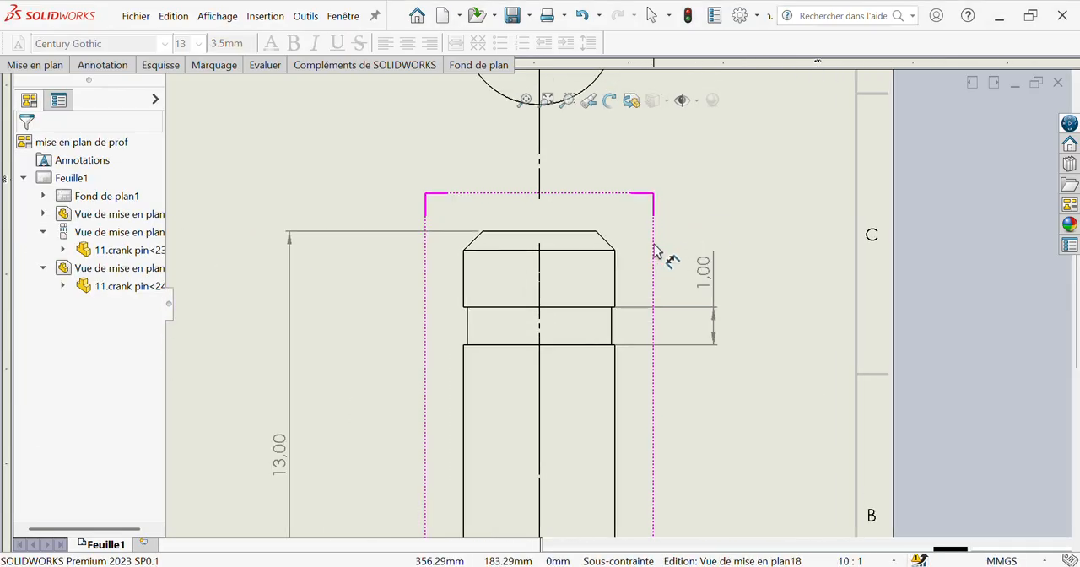
click(611, 249)
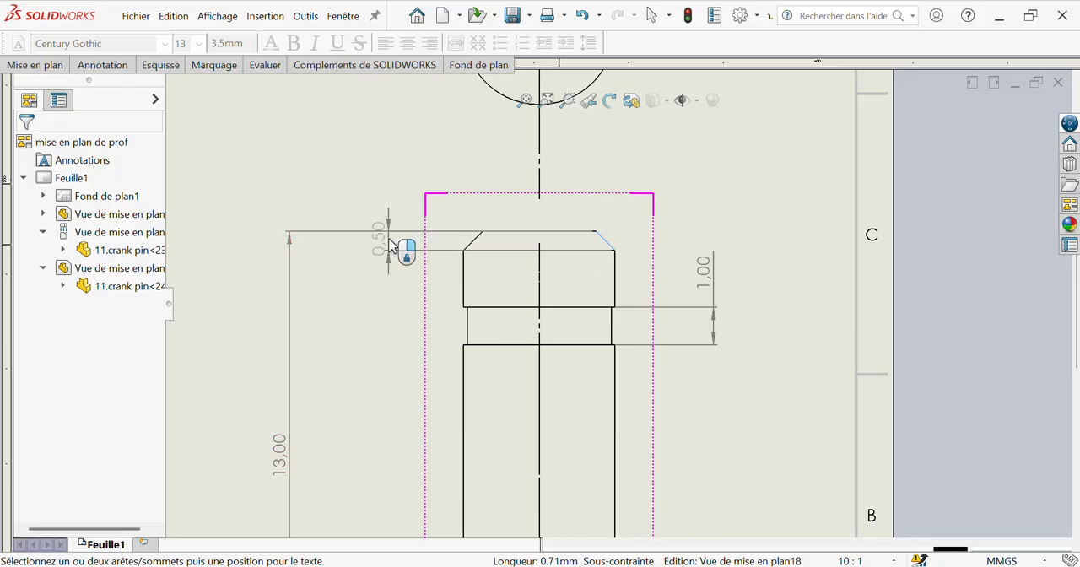
click(390, 245)
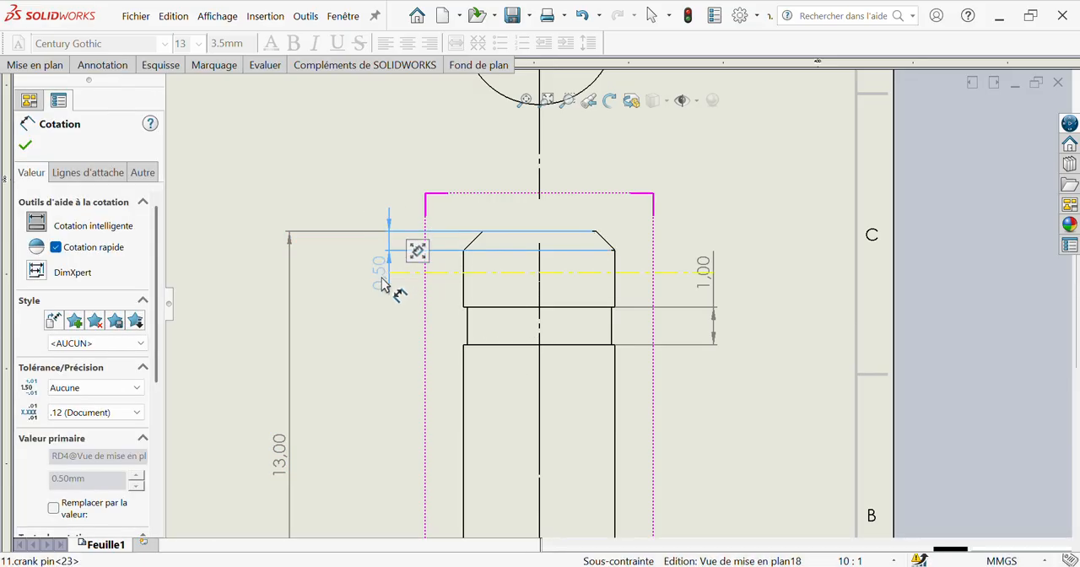
click(464, 296)
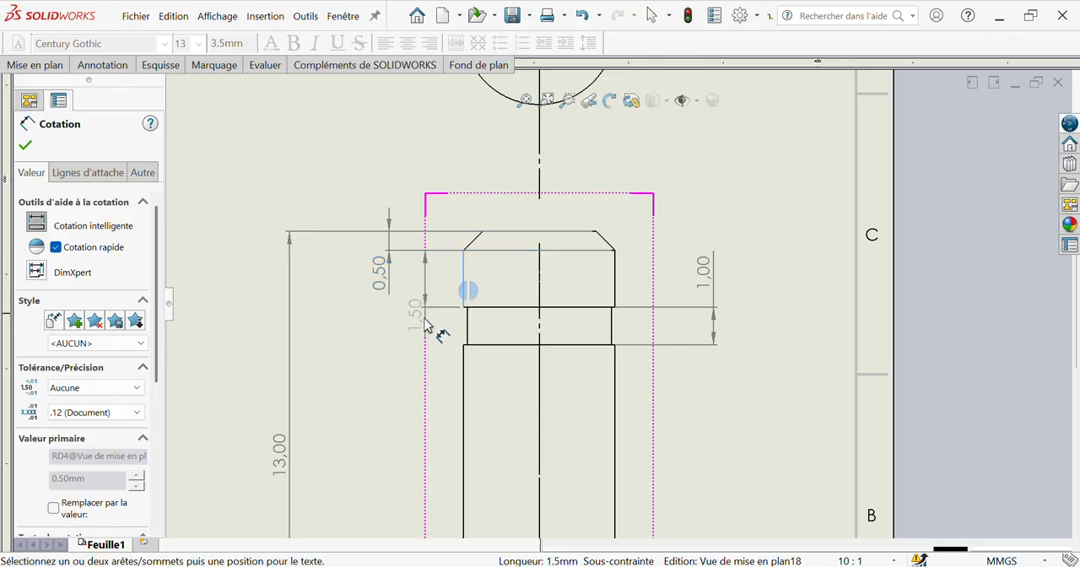
click(411, 344)
key(f)
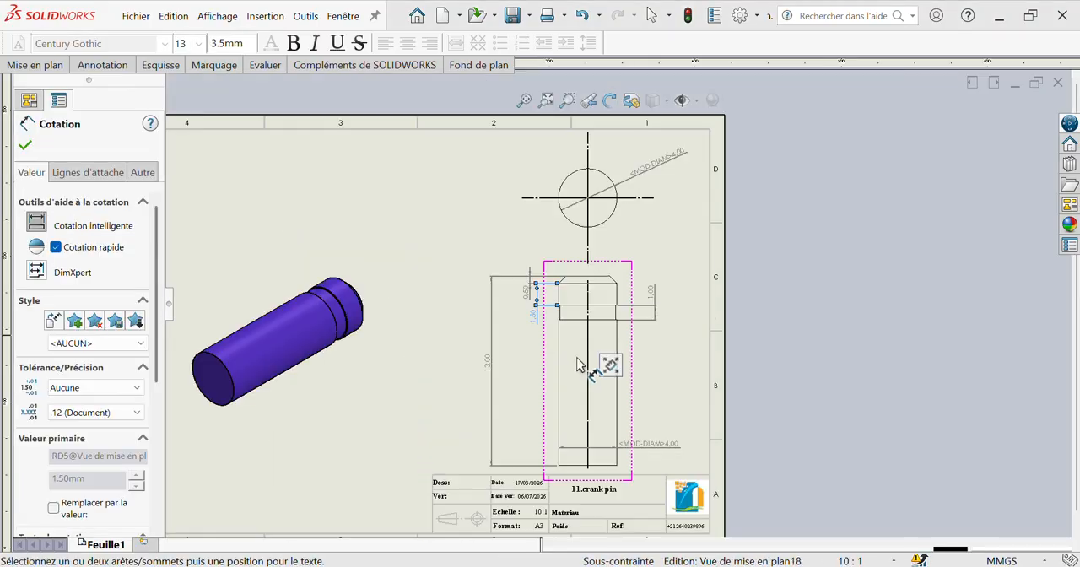
Step: Save the dimensioned drawing as a PDF named "mise en plan de crank pin" in the desktop's VIDEO SOLIDWORKS folder
key(Escape)
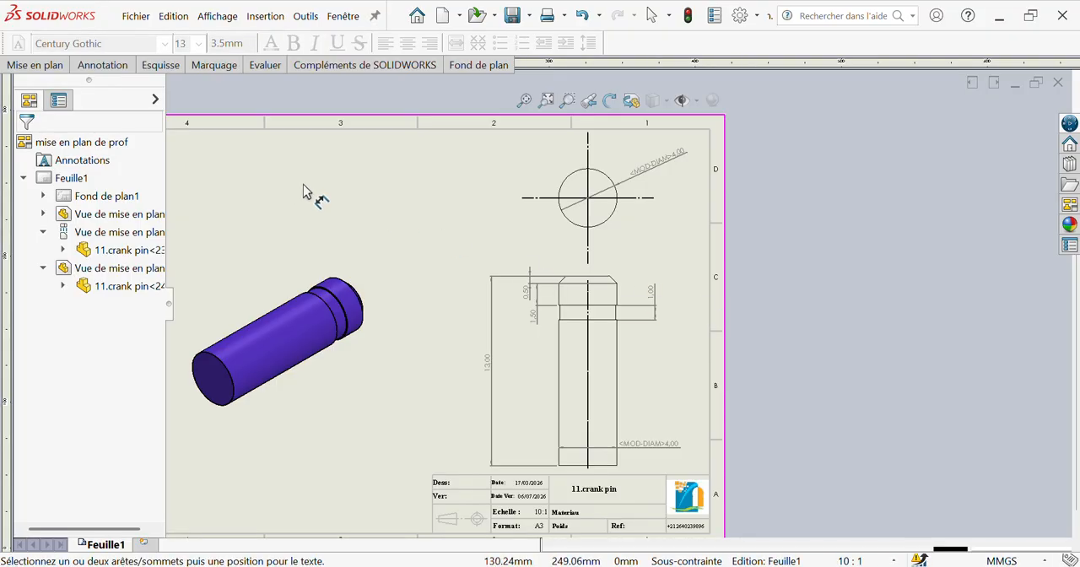
click(342, 23)
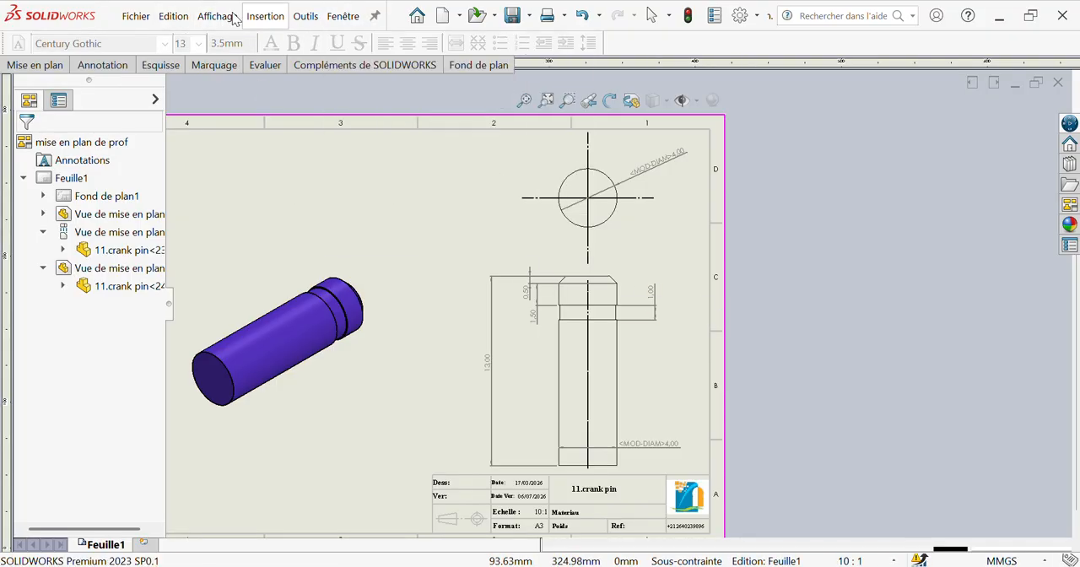
click(125, 16)
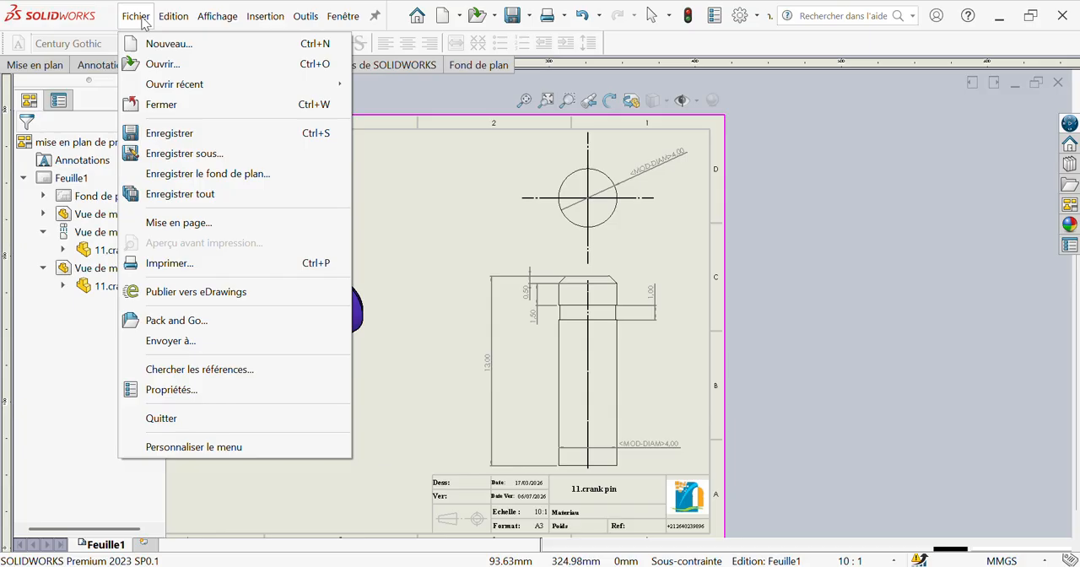
click(183, 153)
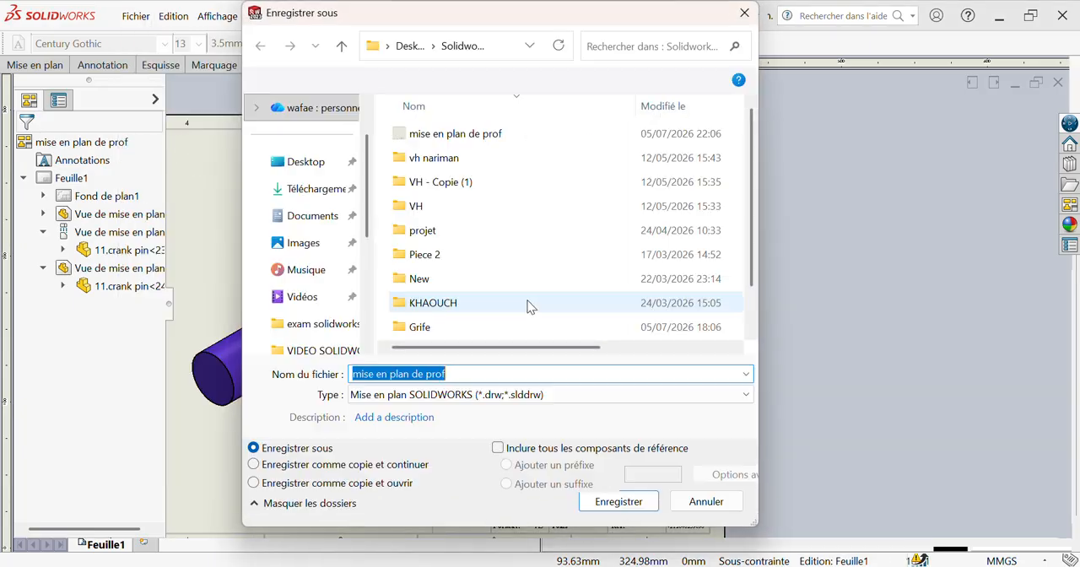
click(304, 162)
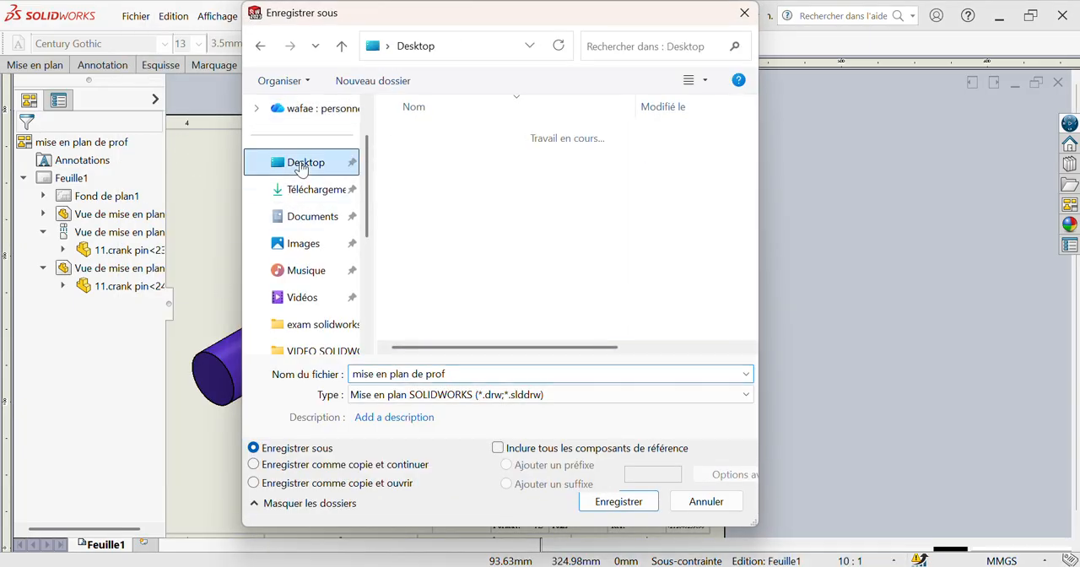
click(310, 350)
click(478, 374)
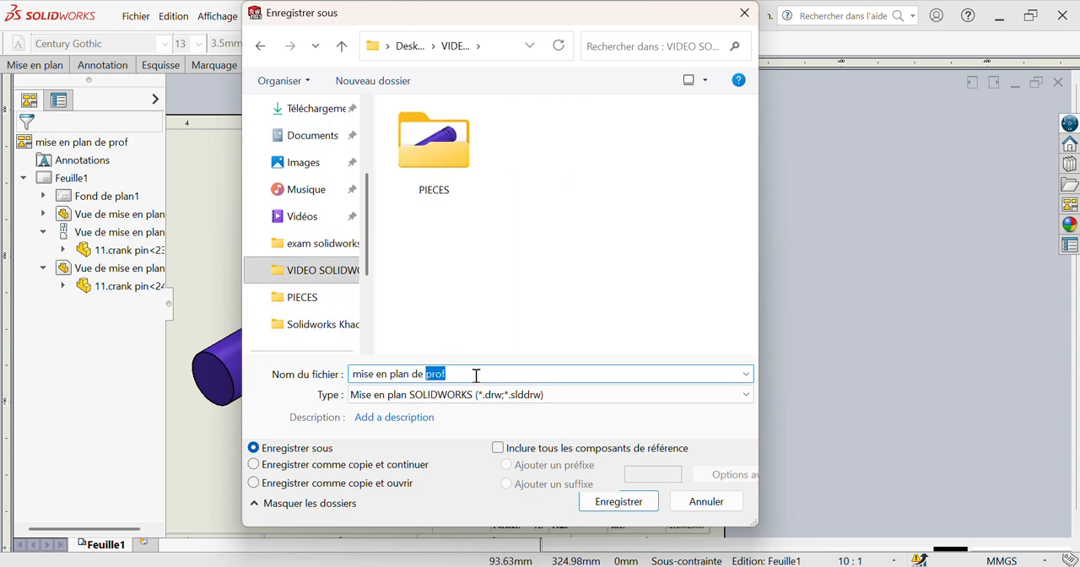
text(crank pin)
click(571, 395)
click(549, 424)
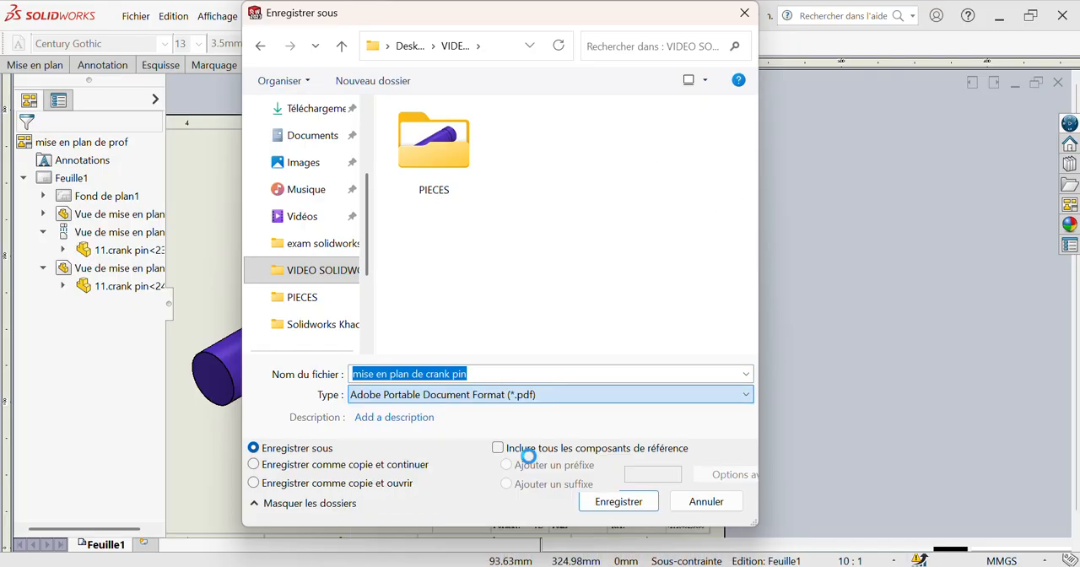
click(619, 536)
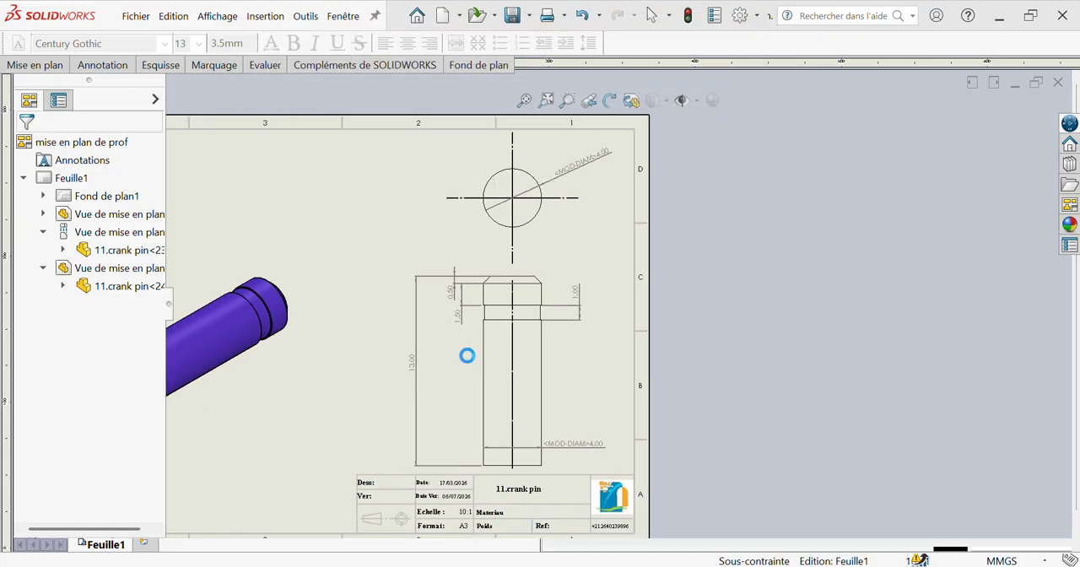